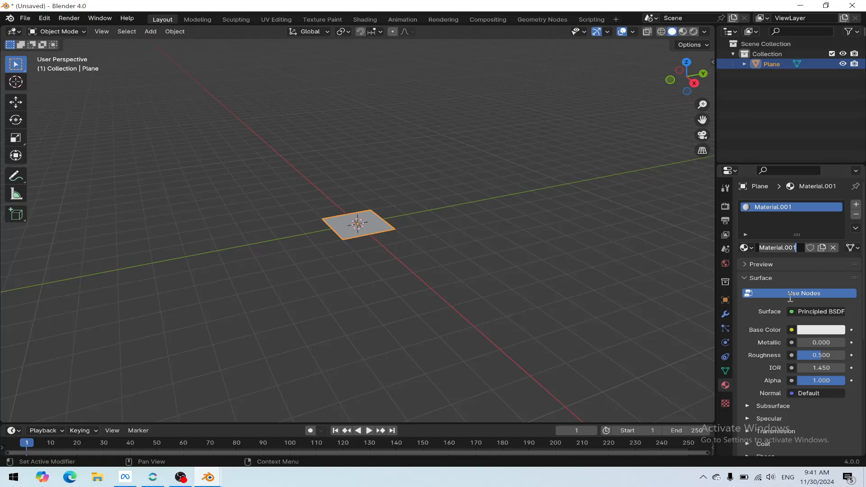
# - Rename the plane's material as Glass_Transparent
pyautogui.write('Glass')
pyautogui.write('_Tra')
pyautogui.write('nsparent')
pyautogui.press('Return')
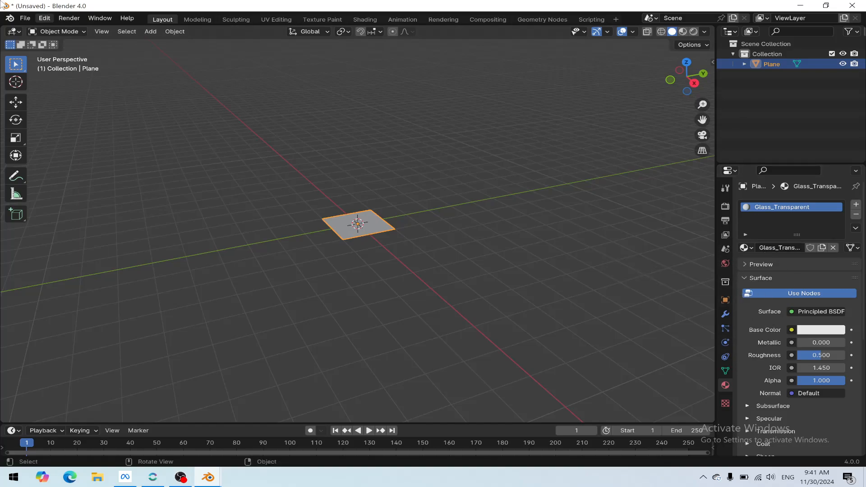
# - Start an FBX export, and create and open a new folder named Glass Window inside Downloads
pyautogui.click(25, 18)
pyautogui.moveTo(90, 169)
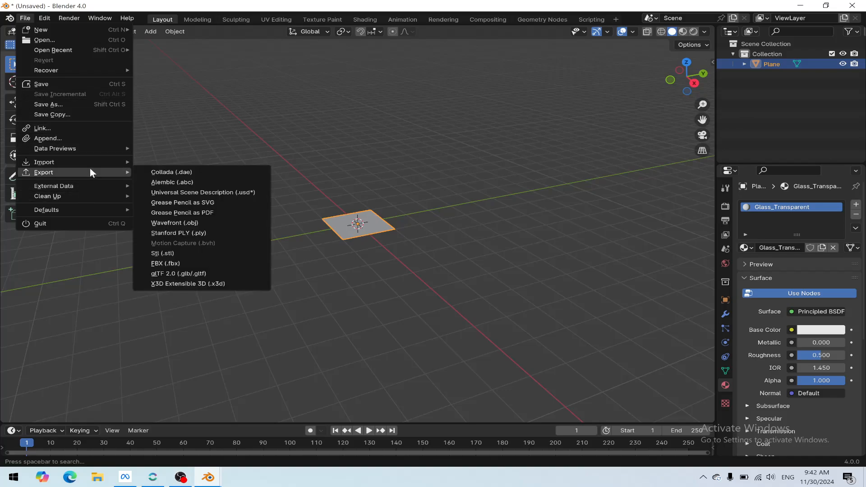
pyautogui.click(178, 264)
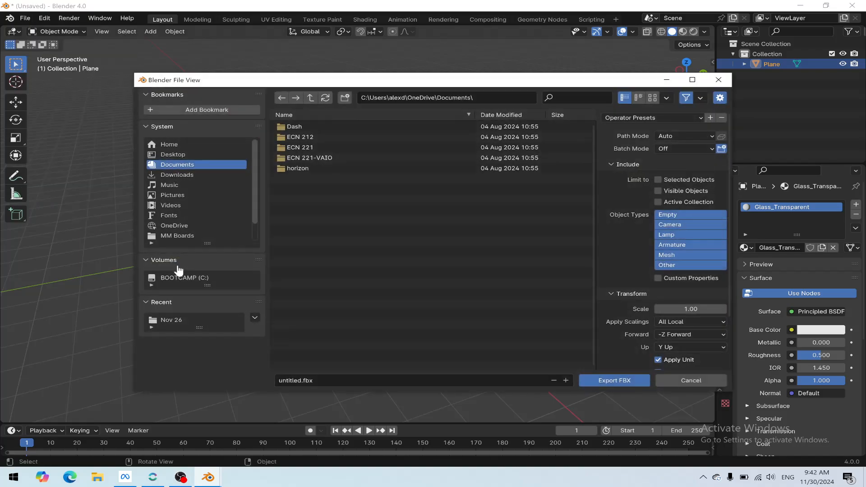
pyautogui.click(184, 175)
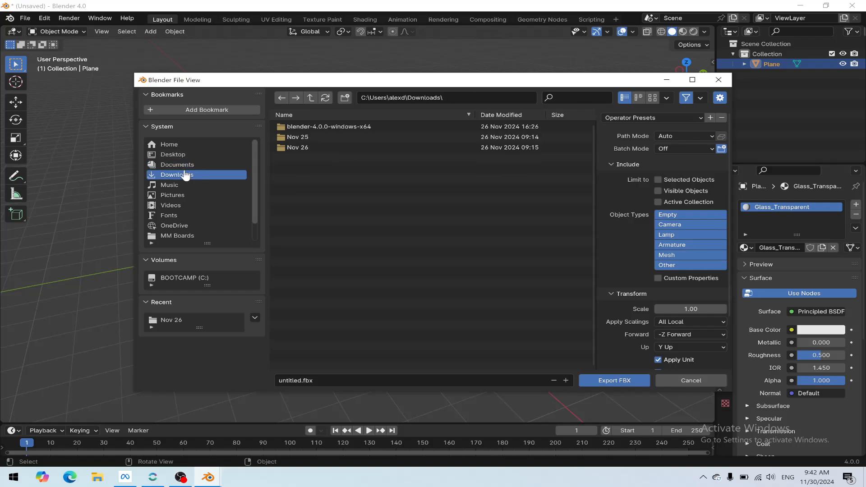
pyautogui.click(344, 97)
pyautogui.write('G')
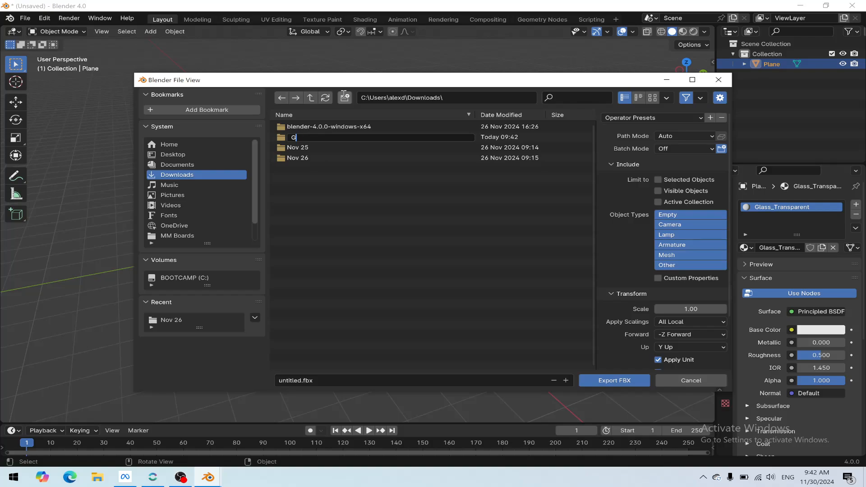
pyautogui.write('lass Window')
pyautogui.press('Return')
pyautogui.doubleClick(299, 142)
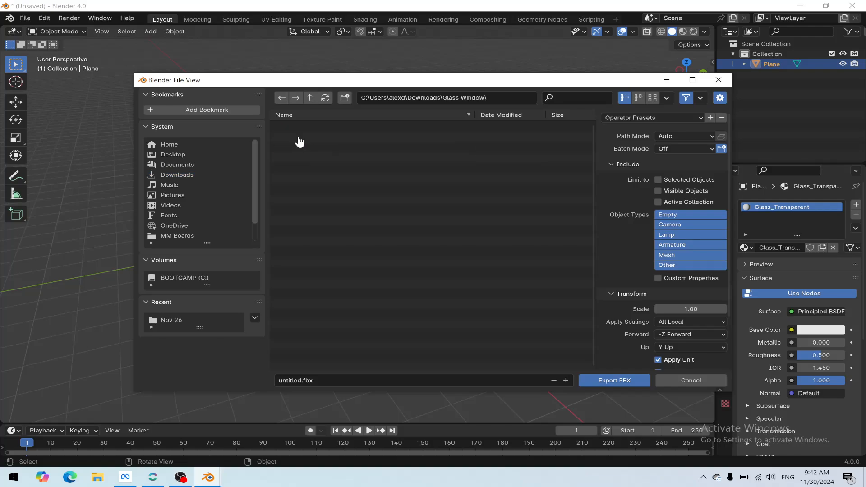
# - Name the export file Glass and export the plane as FBX into the Glass Window folder
pyautogui.click(291, 380)
pyautogui.click(290, 381)
pyautogui.doubleClick(291, 380)
pyautogui.click(291, 380)
pyautogui.doubleClick(291, 380)
pyautogui.press('BackSpace')
pyautogui.write('Glass')
pyautogui.click(611, 382)
pyautogui.click(612, 381)
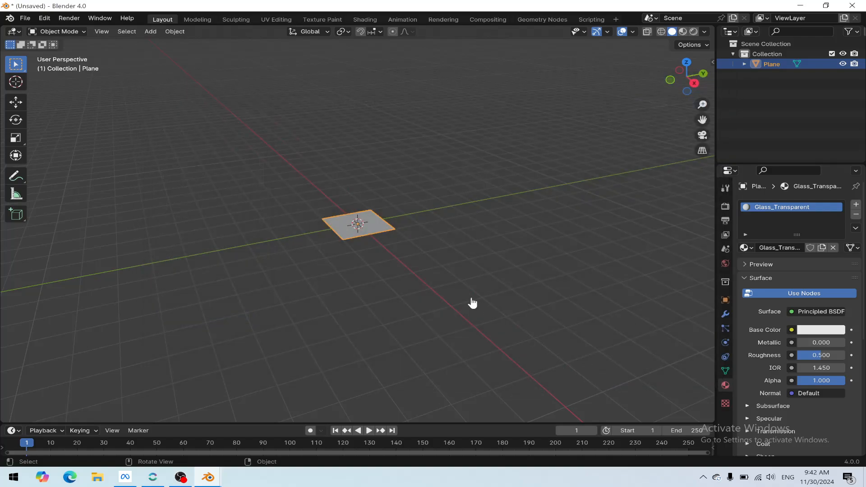
# - Start a new image in the Texture Paint workspace with width and height set to 32 px
pyautogui.click(333, 17)
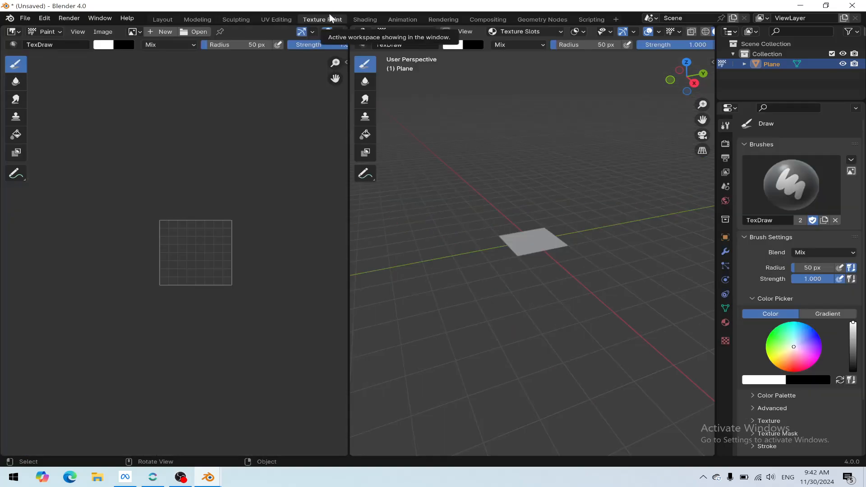
pyautogui.click(165, 31)
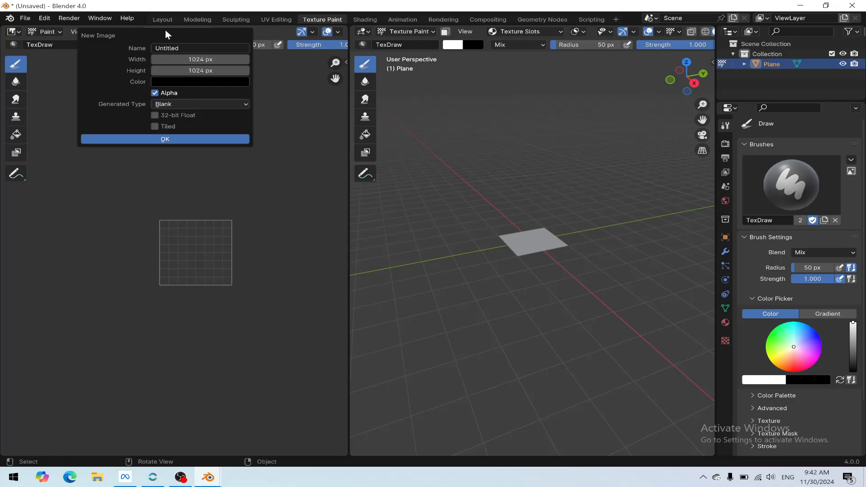
pyautogui.click(188, 60)
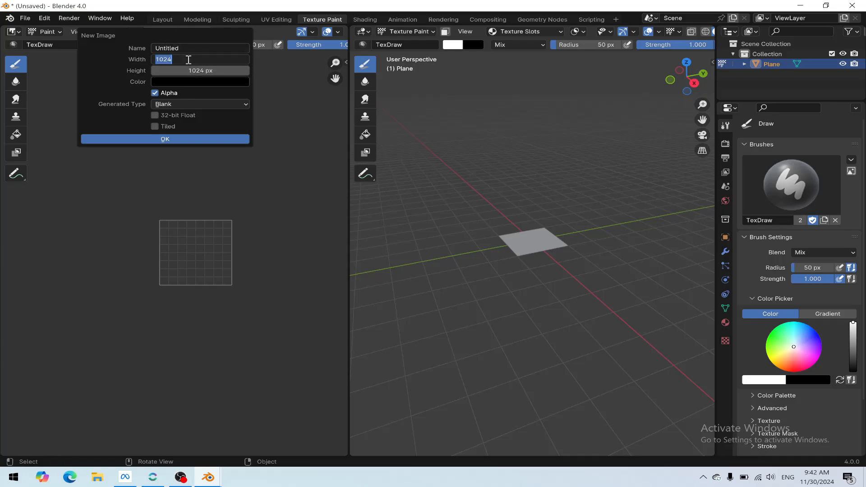
pyautogui.write('32')
pyautogui.press('Tab')
pyautogui.write('32')
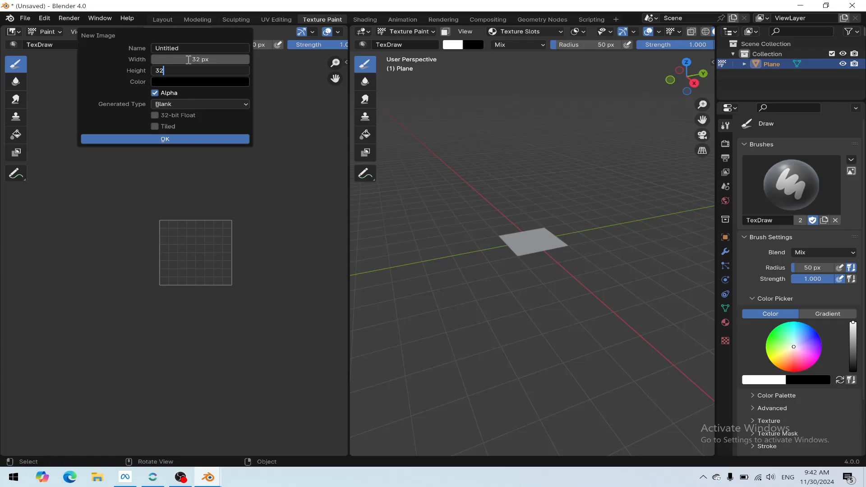
pyautogui.press('Return')
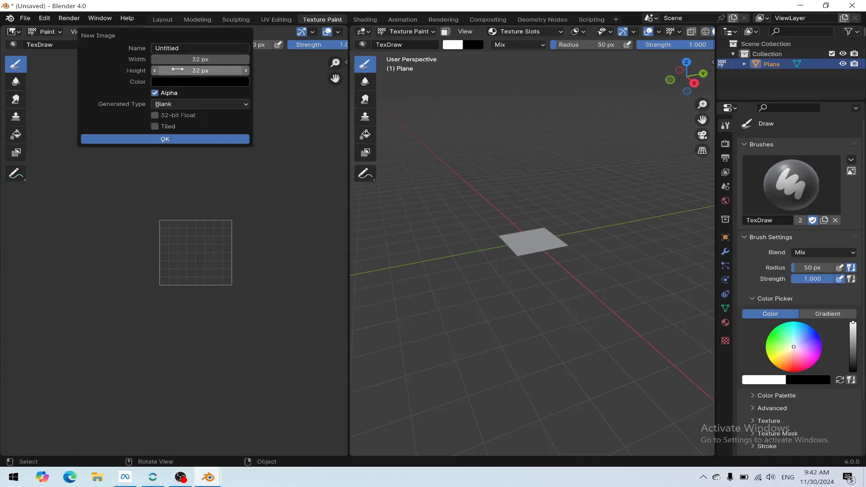
# - Set the new image's fill color to white and create it
pyautogui.click(174, 83)
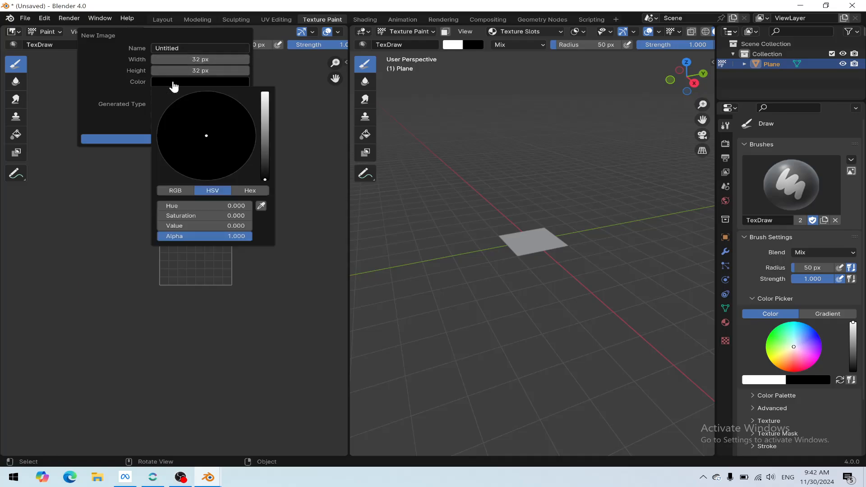
pyautogui.click(178, 192)
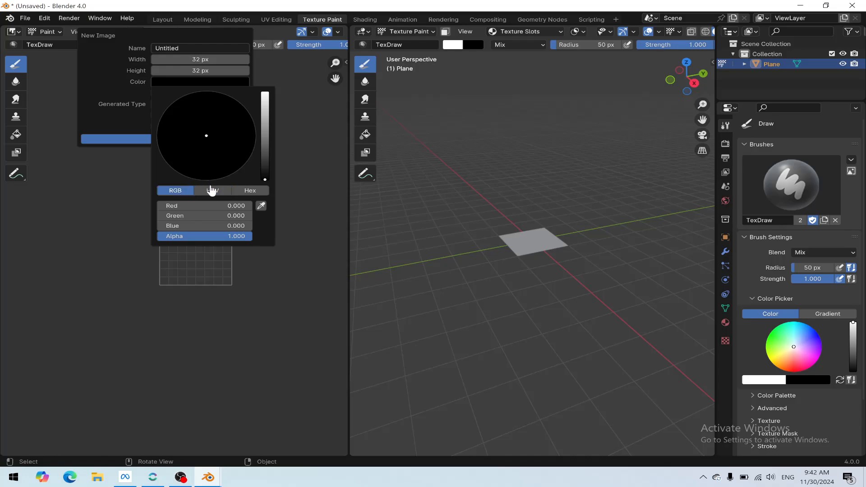
pyautogui.moveTo(266, 180); pyautogui.dragTo(265, 92)
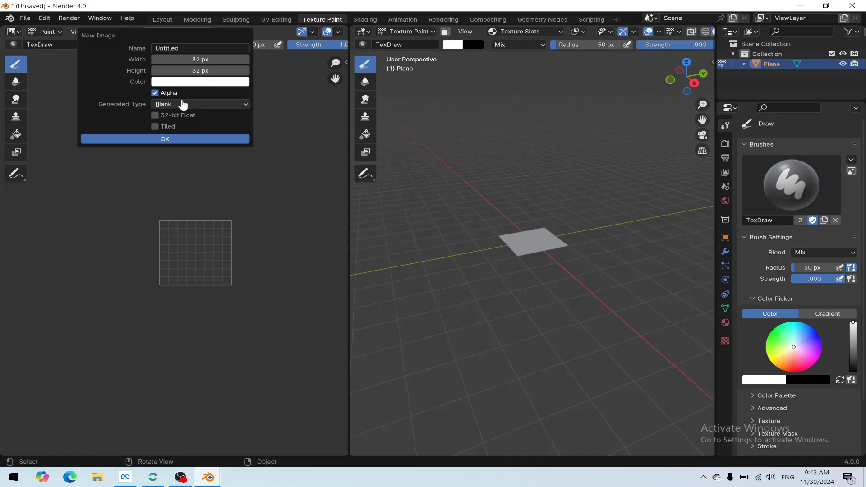
pyautogui.click(169, 141)
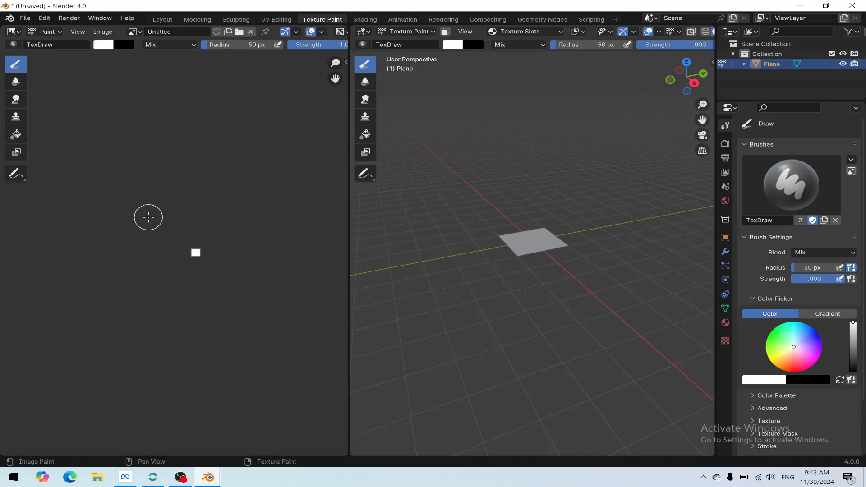
# - Save the white image as Glass_BR.png in the Glass Window folder under Downloads
pyautogui.scroll(5, 199, 269)
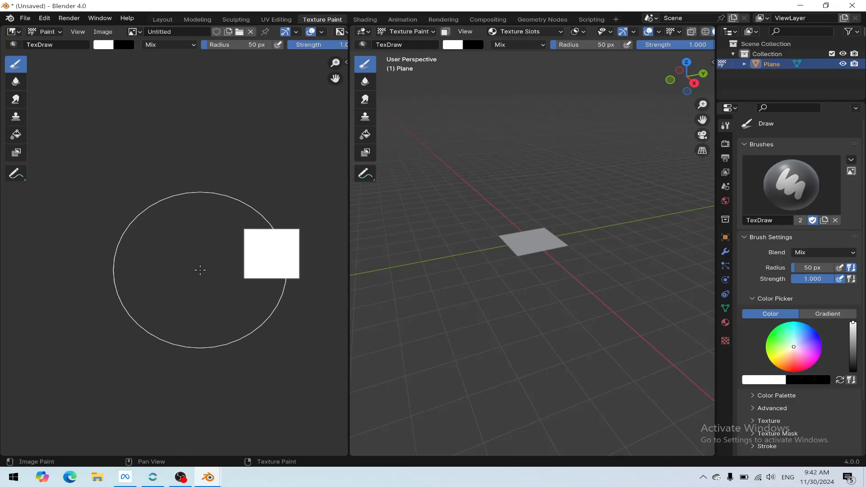
pyautogui.hscroll(1, 316, 287)
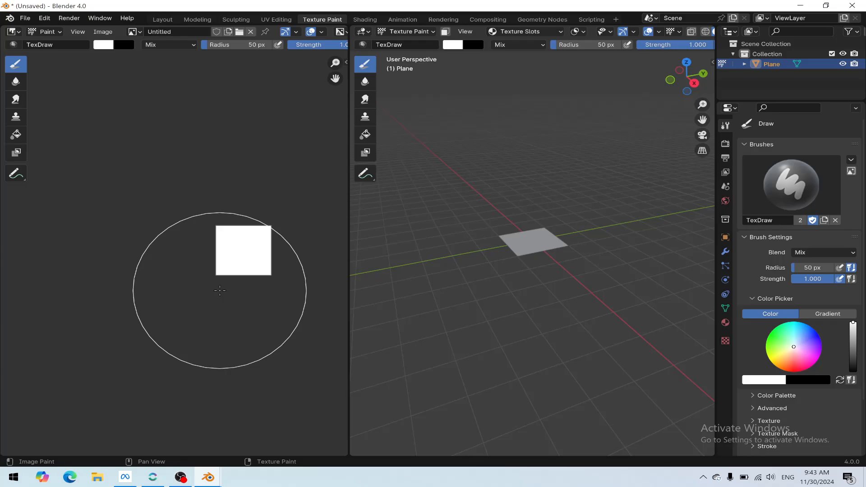
pyautogui.click(101, 33)
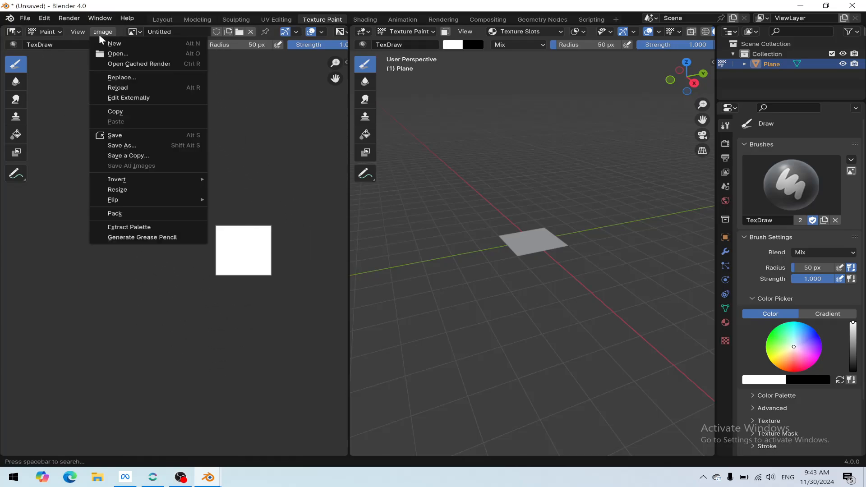
pyautogui.click(122, 146)
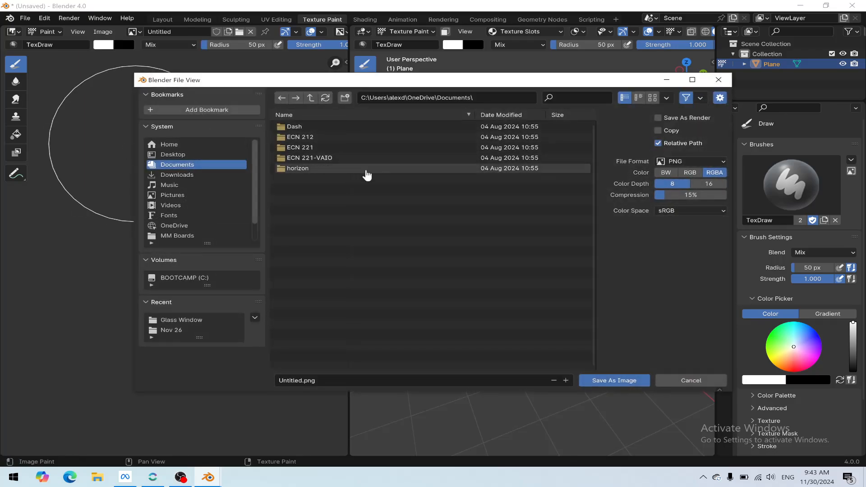
pyautogui.click(223, 206)
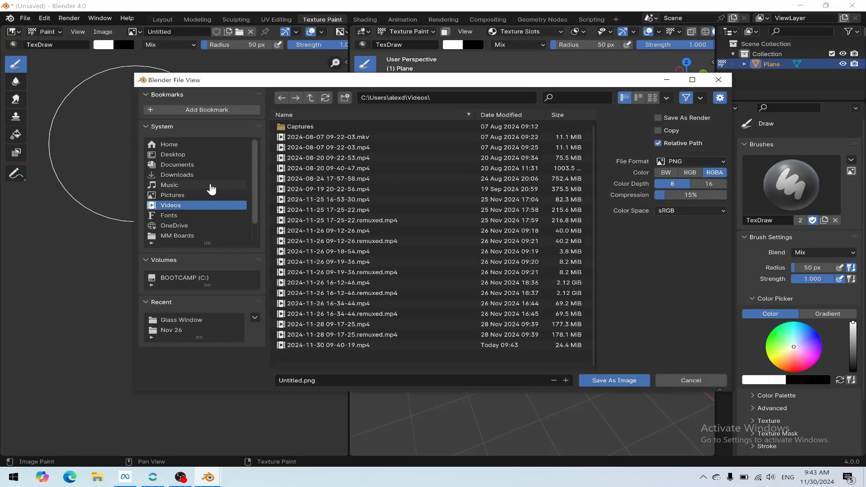
pyautogui.click(195, 174)
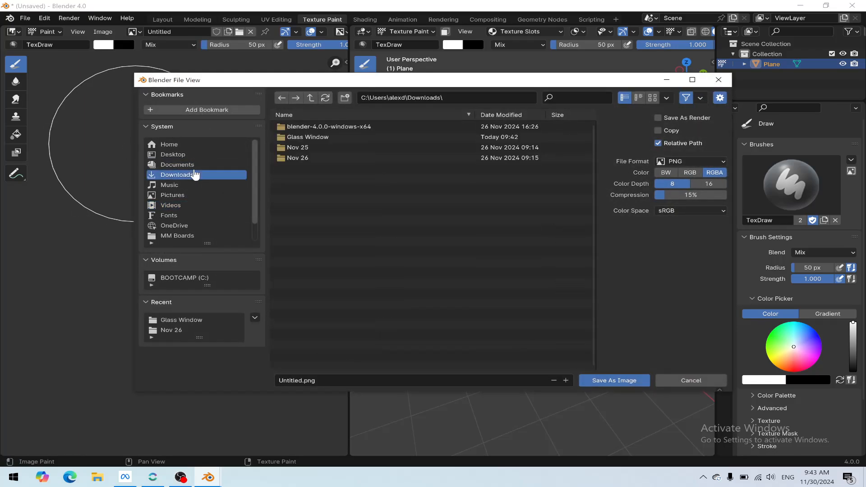
pyautogui.click(303, 137)
pyautogui.click(286, 380)
pyautogui.write('Glass')
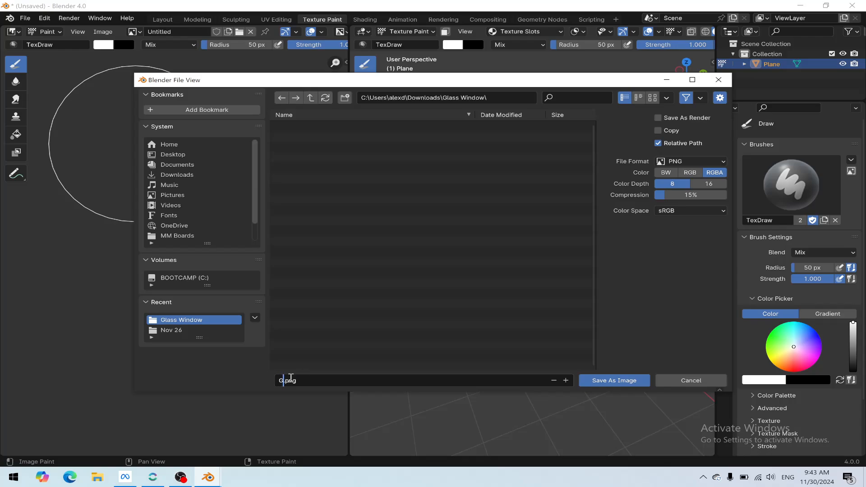
pyautogui.write('_BR')
pyautogui.click(424, 382)
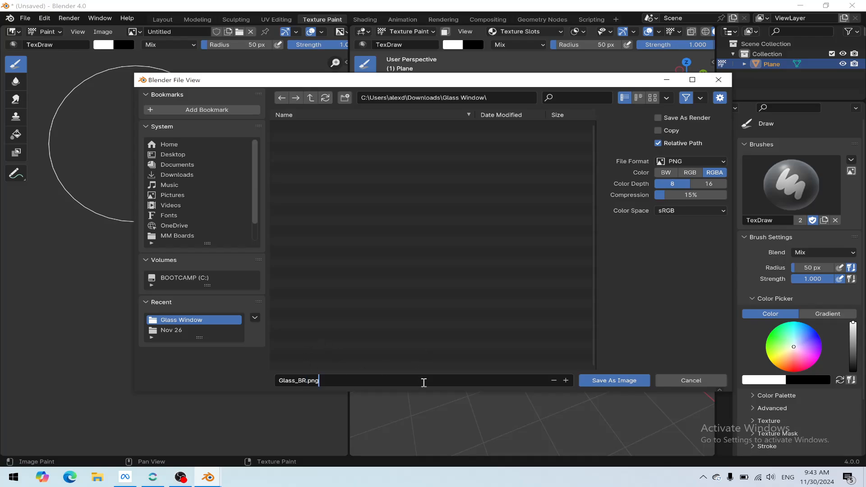
pyautogui.click(603, 386)
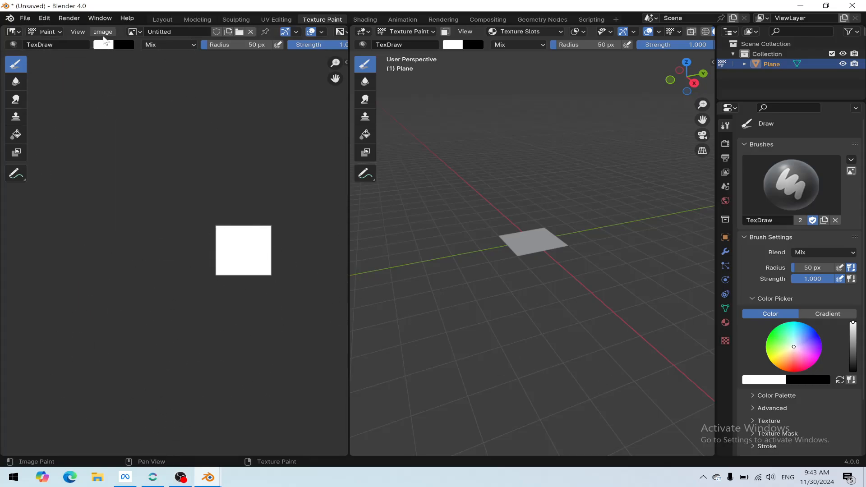
# - Start another new image and open its fill color for editing
pyautogui.click(104, 45)
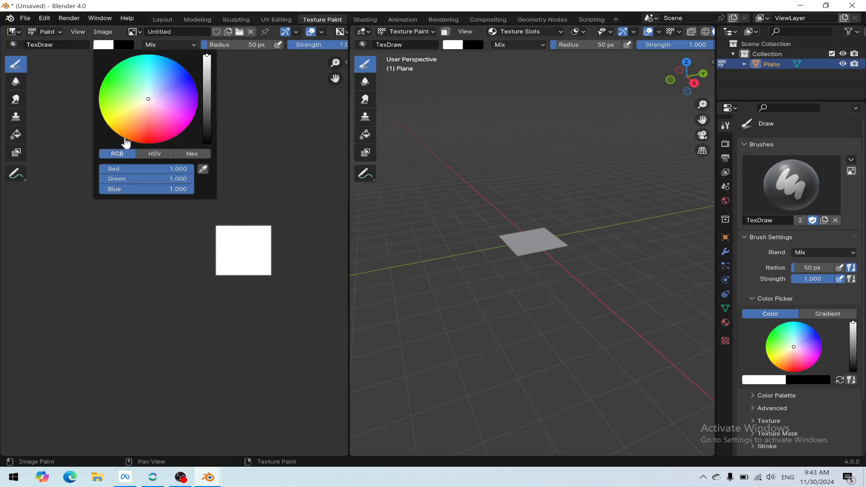
pyautogui.click(102, 32)
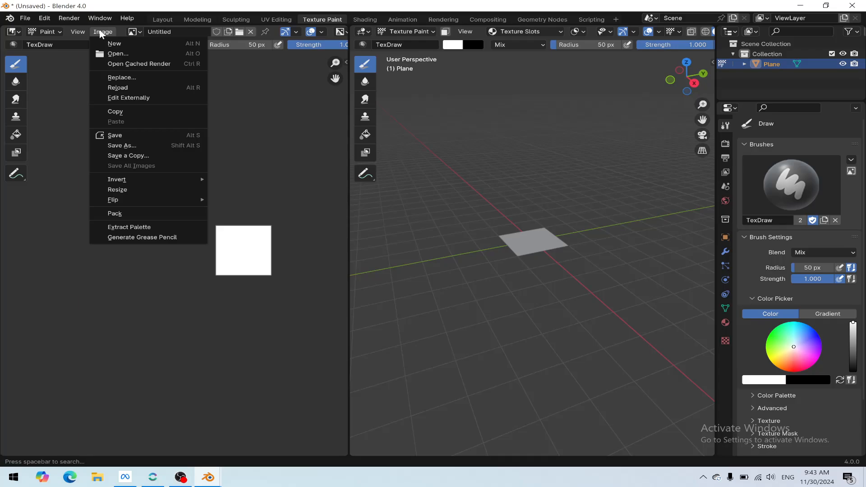
pyautogui.click(112, 42)
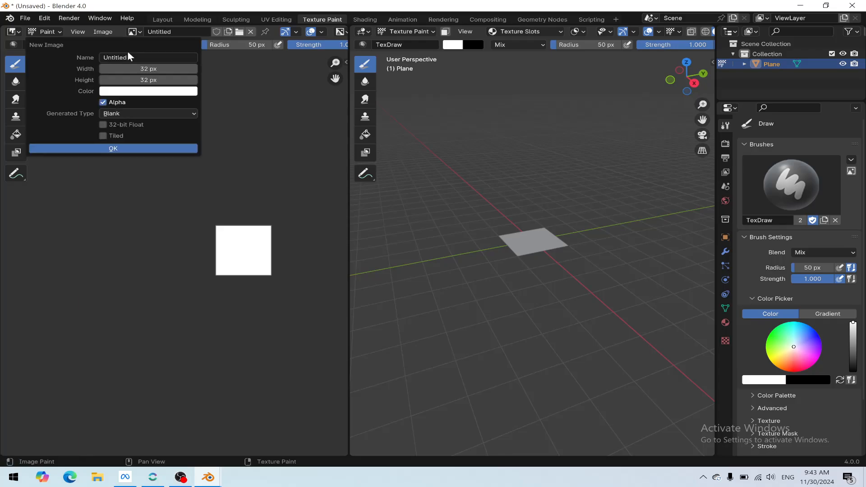
pyautogui.click(137, 93)
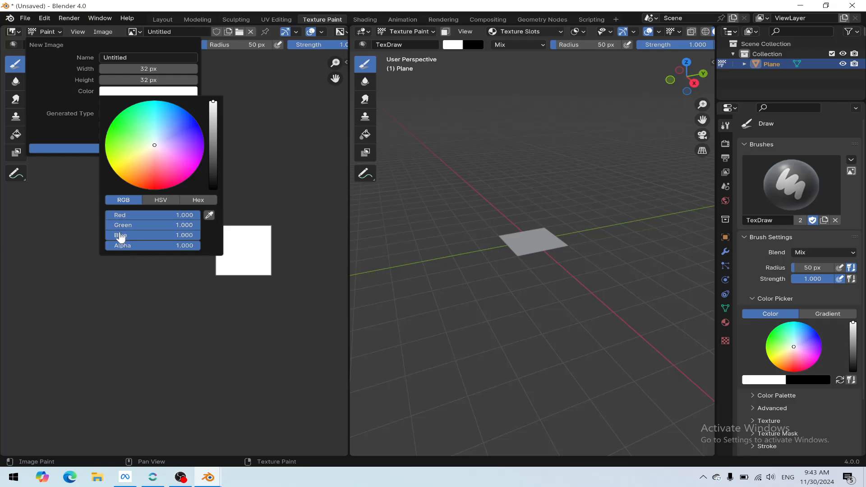
# - Try to set the red value of the fill color to .99
pyautogui.click(172, 215)
pyautogui.click(172, 216)
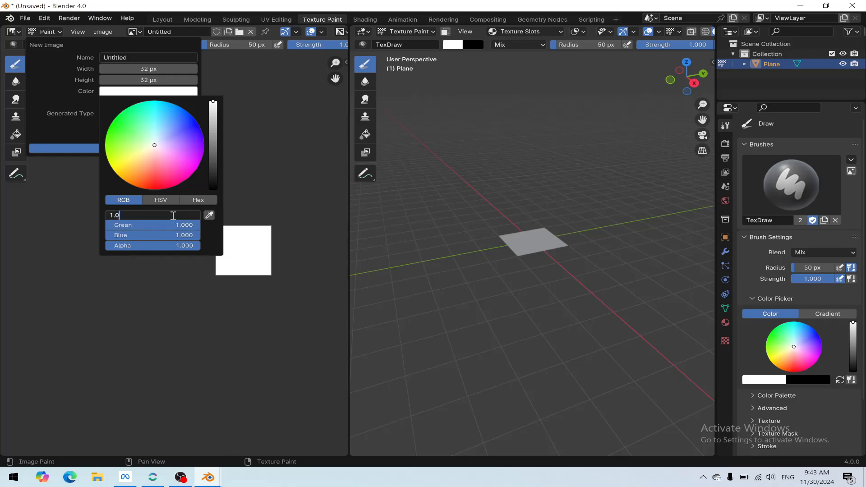
pyautogui.write('.99')
pyautogui.press('Return')
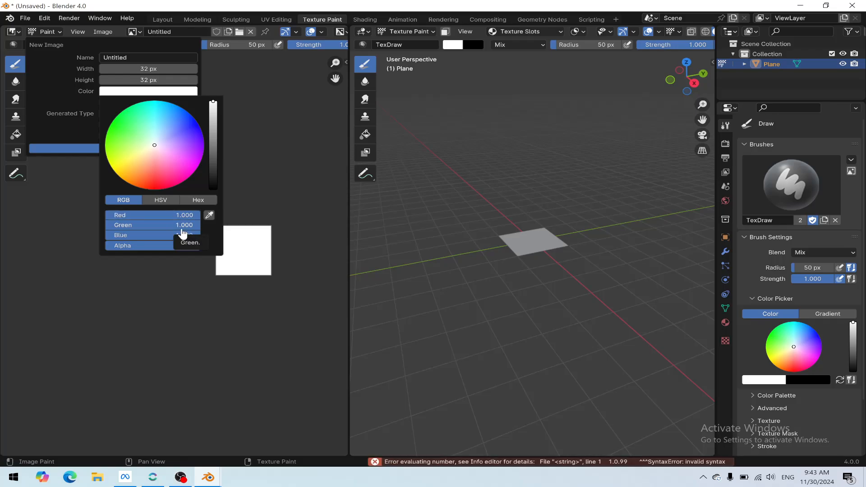
# - Set the fill color's green to 0 and alpha to .01, and create the 32 px square image
pyautogui.click(180, 225)
pyautogui.write('0')
pyautogui.press('Return')
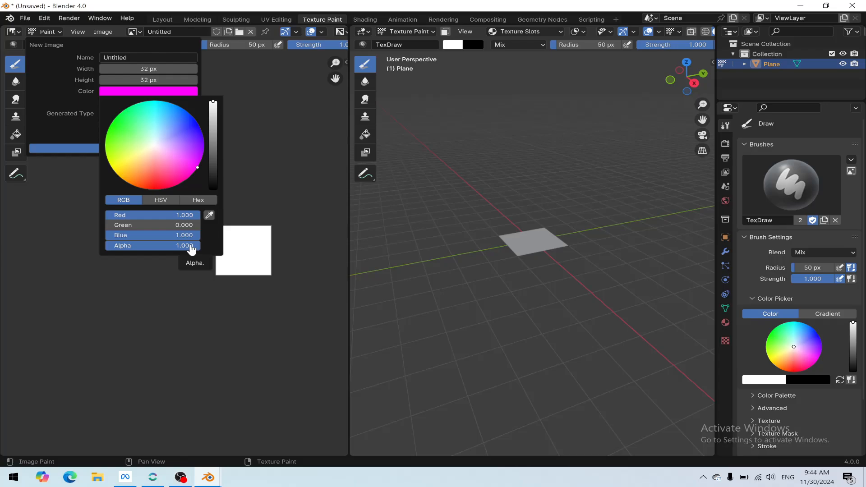
pyautogui.doubleClick(191, 245)
pyautogui.press('BackSpace')
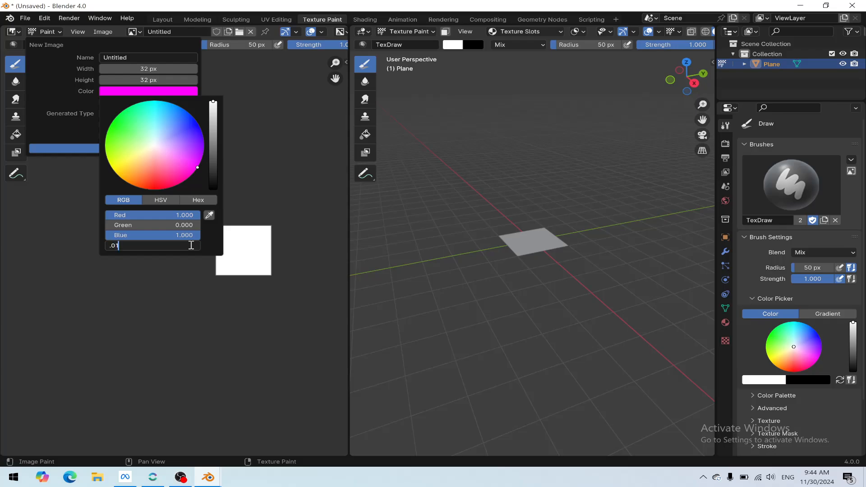
pyautogui.press('Return')
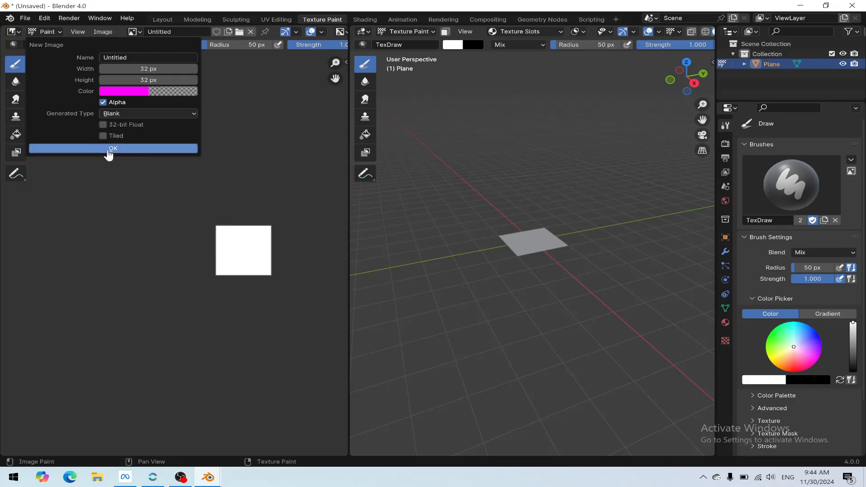
pyautogui.click(108, 150)
# - Save the nearly transparent image as Glass_MESA.png in the Glass Window folder under Downloads
pyautogui.click(103, 32)
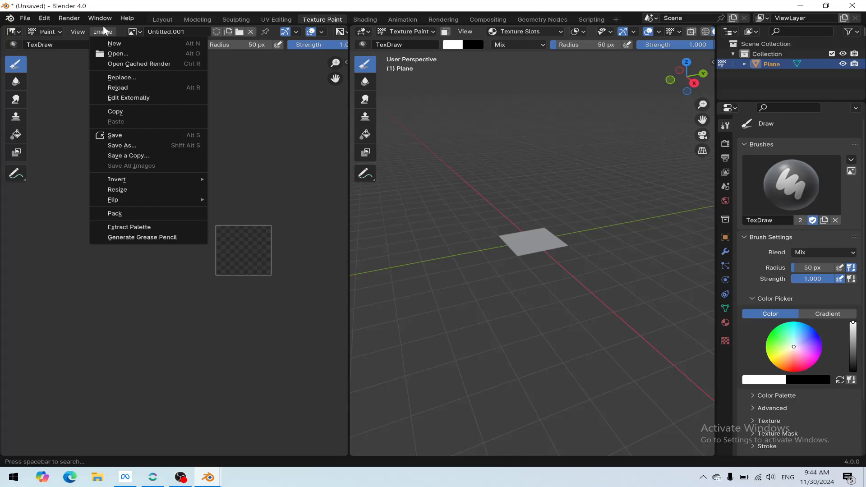
pyautogui.click(124, 146)
pyautogui.click(296, 381)
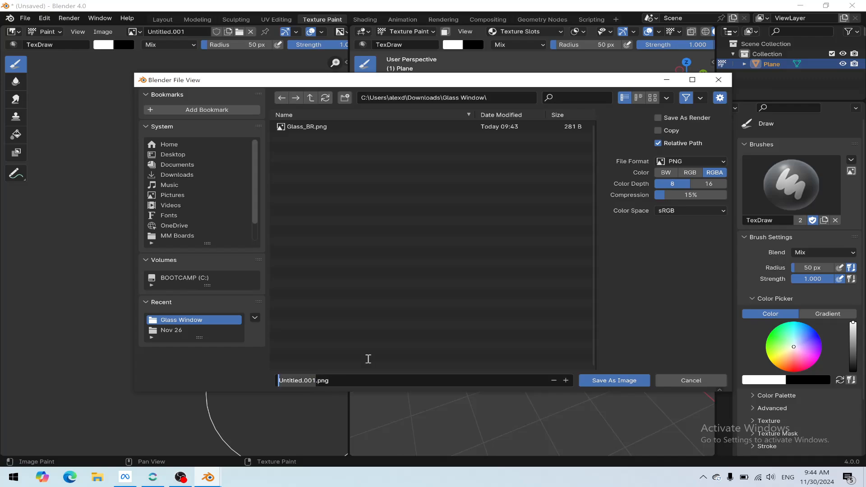
pyautogui.write('Glass')
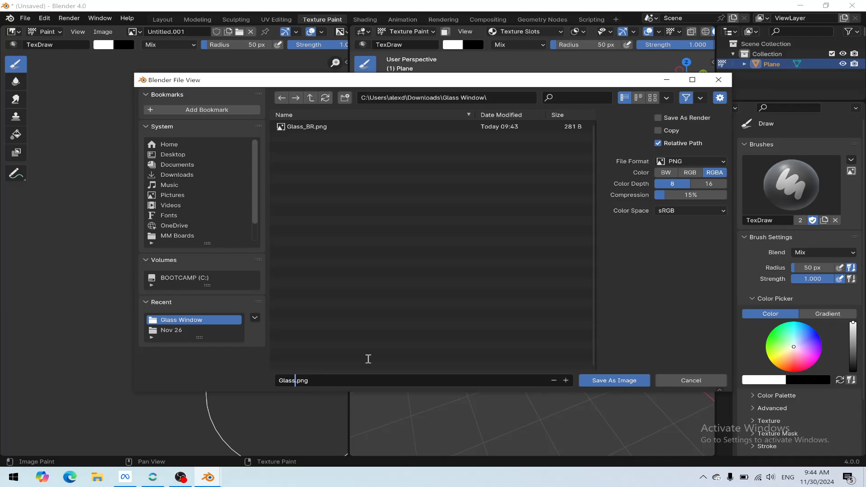
pyautogui.write('_MESA')
pyautogui.click(626, 380)
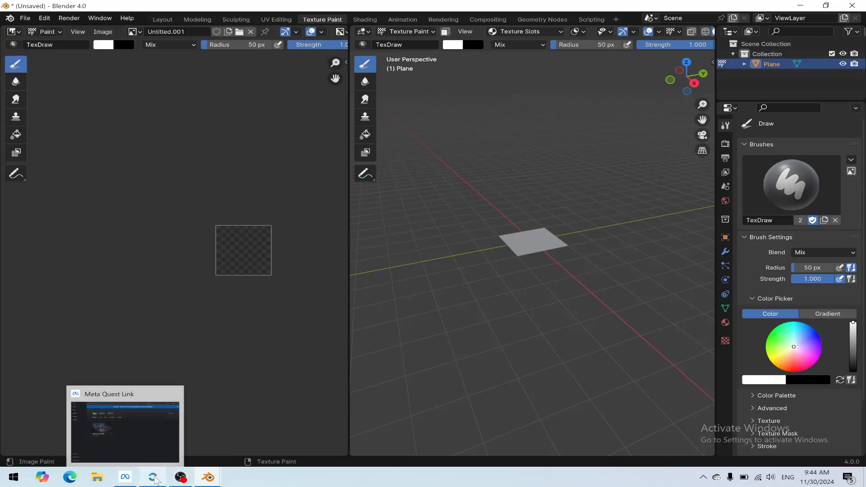
# - Switch to Horizon Worlds and open the world Nov 26 Take Two Image Importing
pyautogui.moveTo(179, 479)
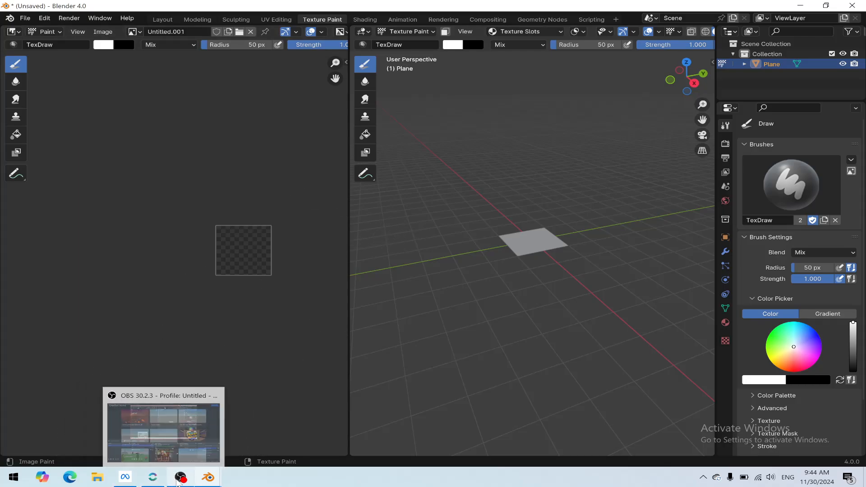
pyautogui.click(152, 478)
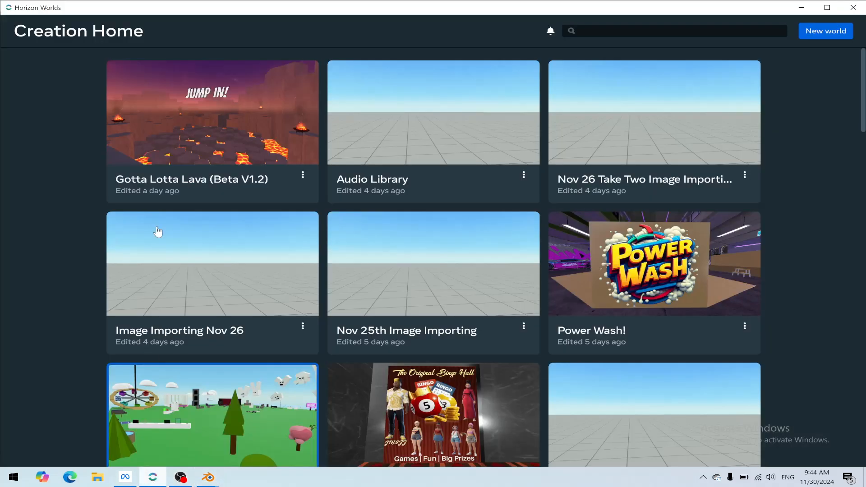
pyautogui.click(633, 132)
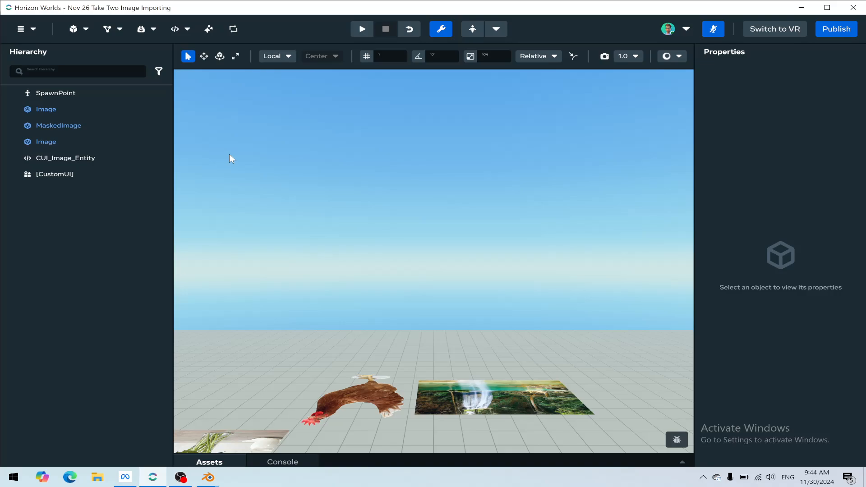
# - Open the Junk From Classes folder inside the Archive folder of the world's asset library
pyautogui.click(209, 462)
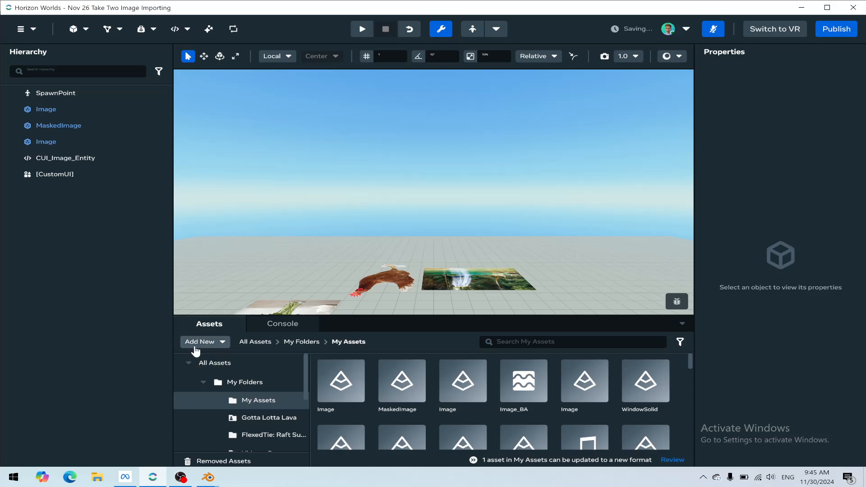
pyautogui.scroll(-3, 245, 386)
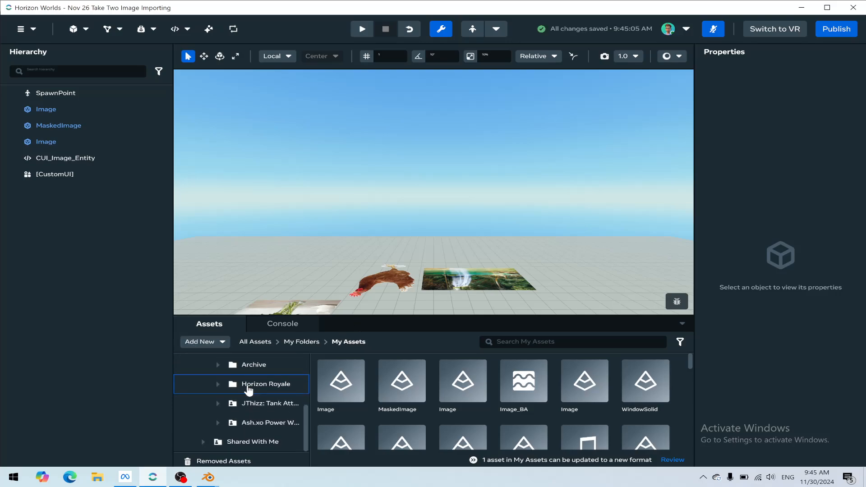
pyautogui.click(218, 365)
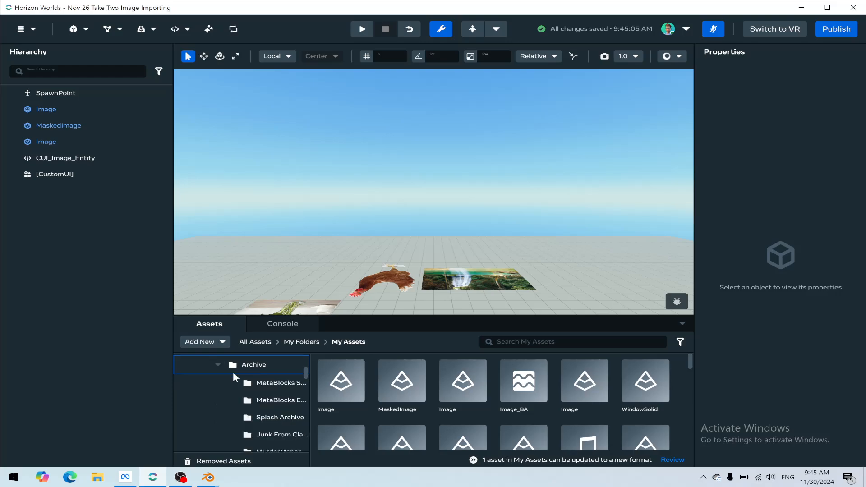
pyautogui.click(266, 435)
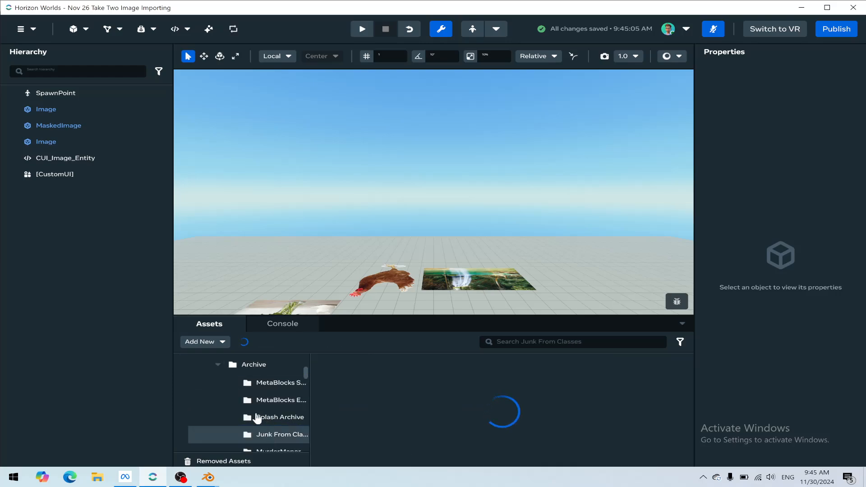
# - Import Glass.fbx, Glass_BR.png and Glass_MESA.png from the Glass Window folder in Downloads as a new 3D model
pyautogui.click(210, 342)
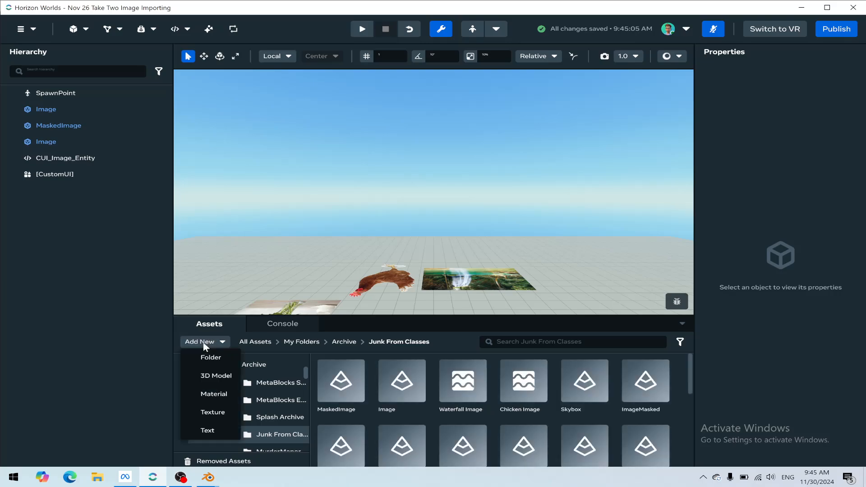
pyautogui.click(214, 374)
pyautogui.click(302, 316)
pyautogui.click(302, 315)
pyautogui.click(399, 249)
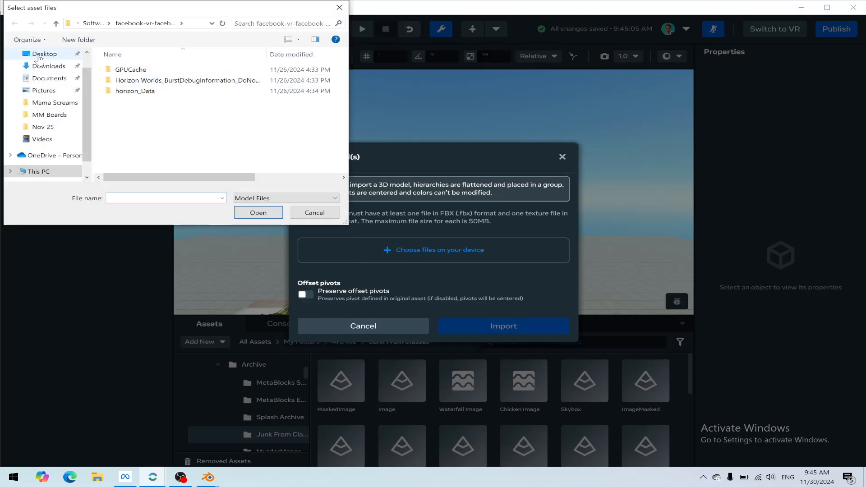
pyautogui.click(47, 67)
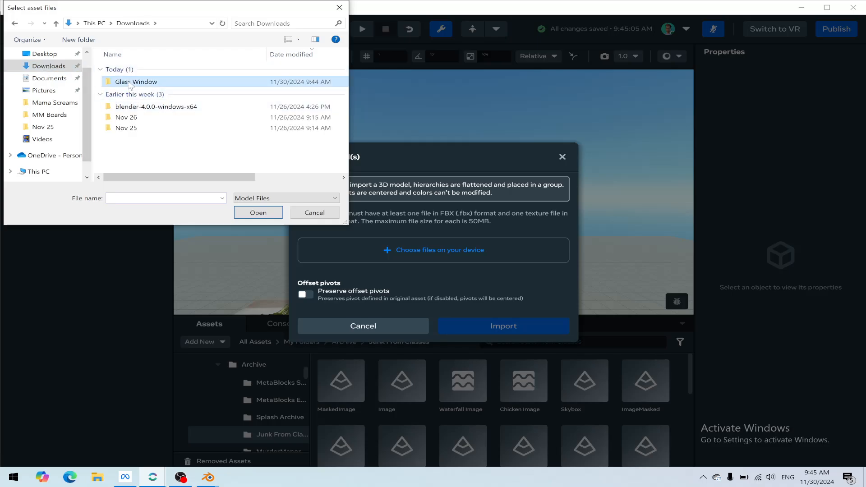
pyautogui.doubleClick(131, 81)
pyautogui.click(131, 84)
pyautogui.keyDown('shift'); pyautogui.click(254, 87); pyautogui.keyUp('shift')
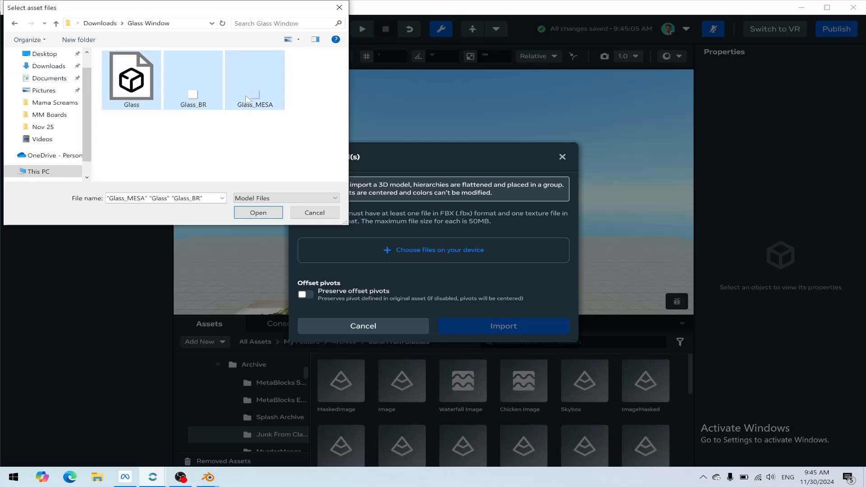
pyautogui.click(258, 212)
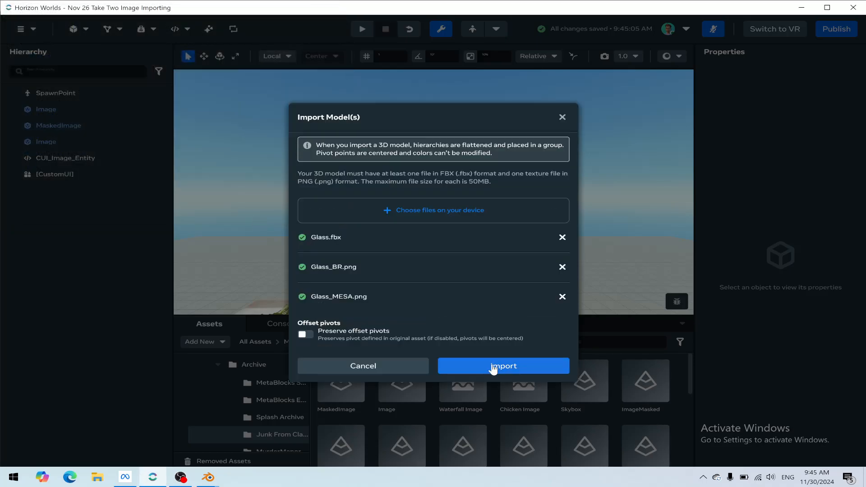
pyautogui.click(493, 367)
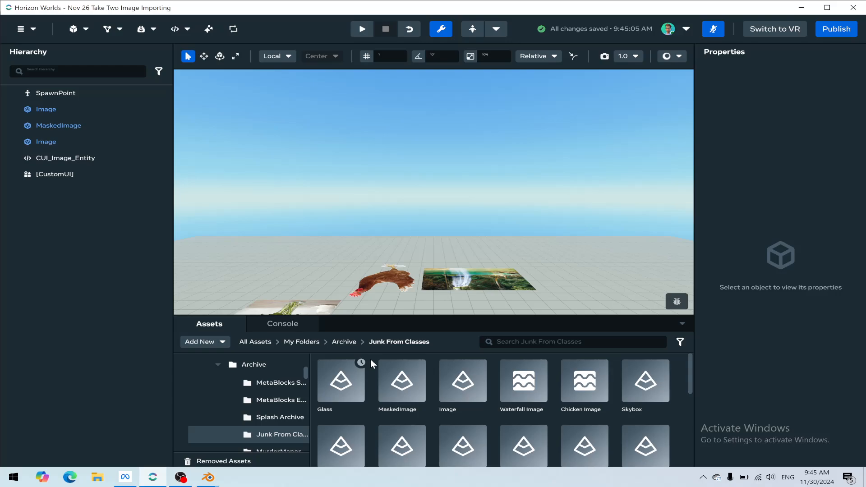
# - Return to the Junk From Classes folder and place the imported Glass asset in the scene near the chicken image
pyautogui.click(278, 423)
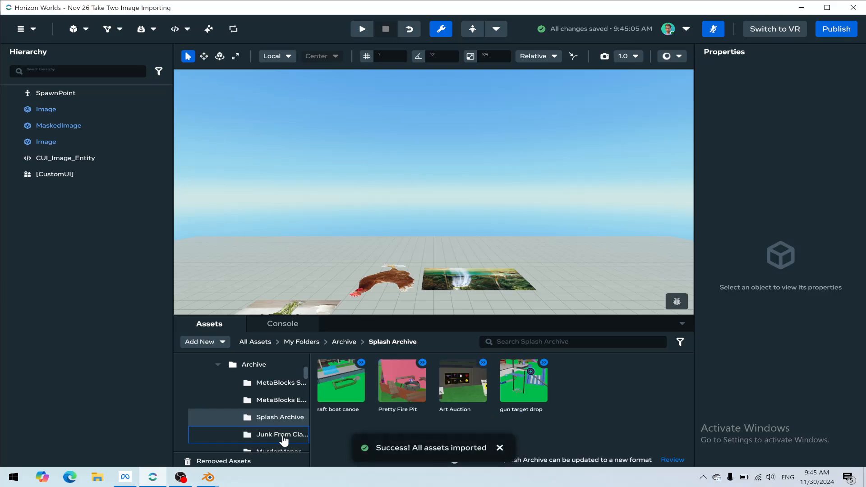
pyautogui.click(283, 436)
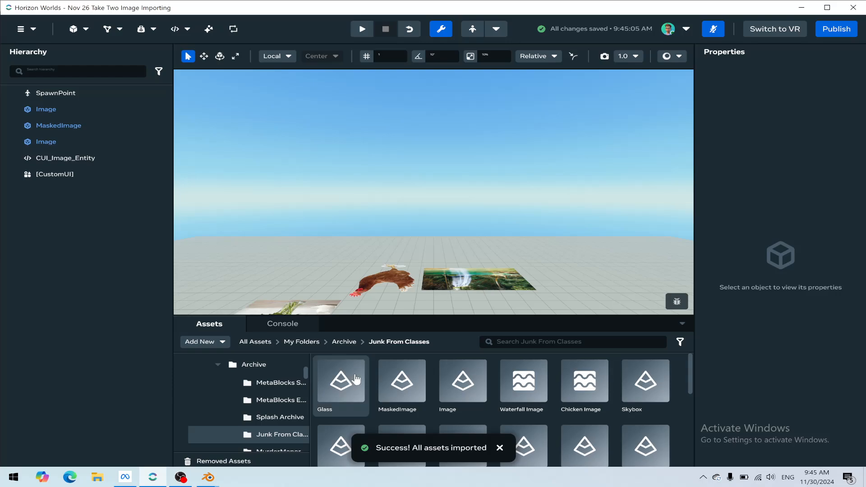
pyautogui.moveTo(356, 378); pyautogui.dragTo(397, 273)
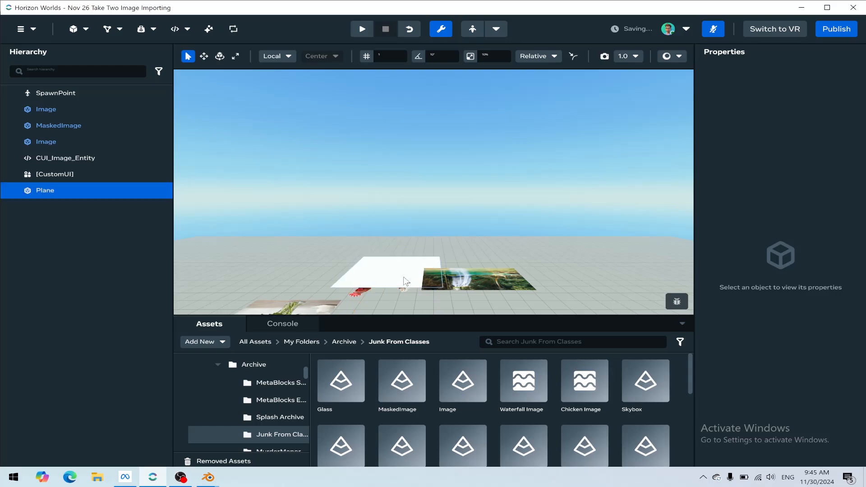
# - Raise the Glass object to a Y position of about 5.5 and focus the view on it
pyautogui.click(204, 55)
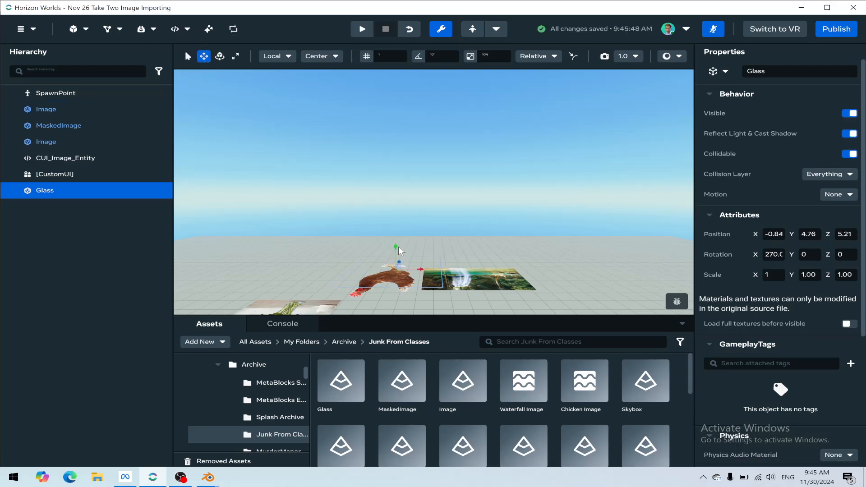
pyautogui.moveTo(394, 245); pyautogui.dragTo(393, 215)
pyautogui.press('f')
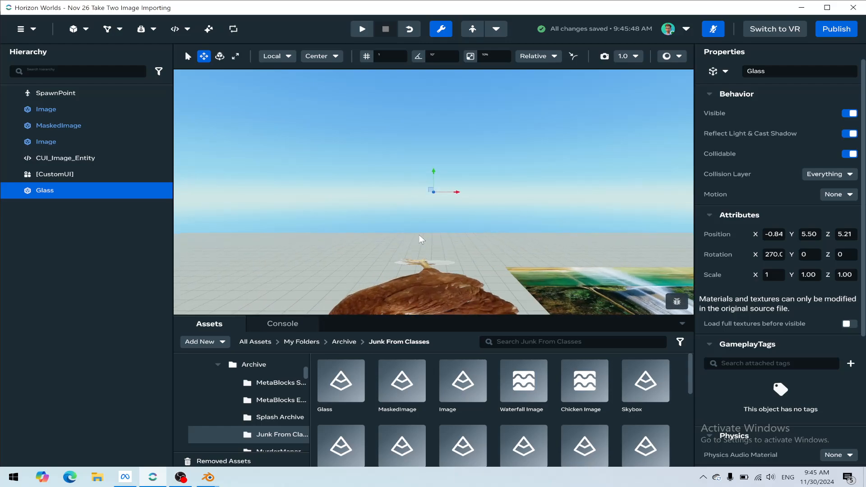
pyautogui.press('w')
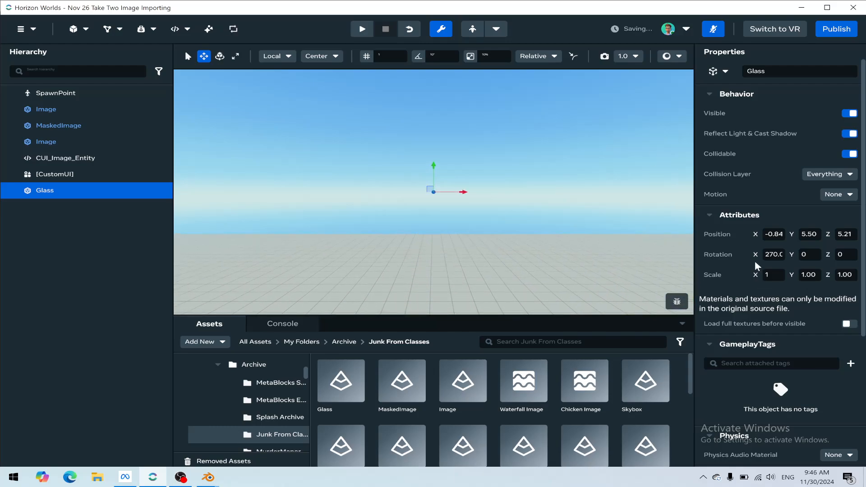
# - Set the Glass object's rotation to 0 on X and 90 on Y
pyautogui.click(771, 255)
pyautogui.write('0')
pyautogui.press('Return')
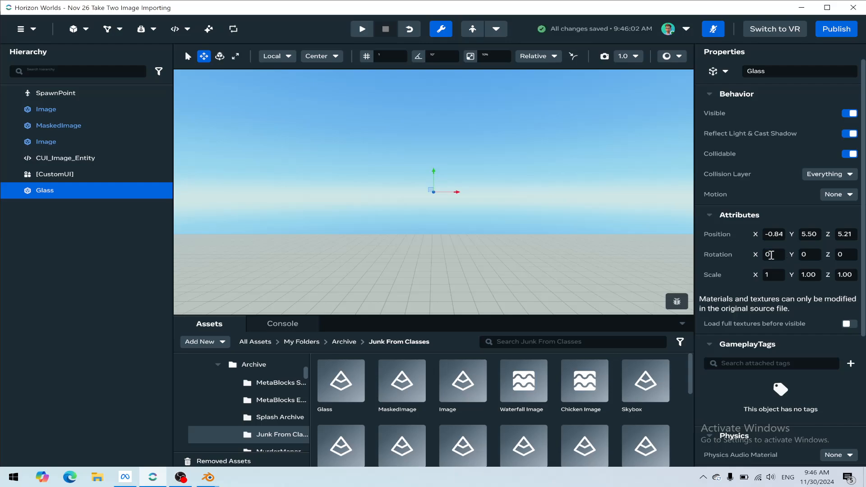
pyautogui.click(808, 255)
pyautogui.write('90')
pyautogui.press('Return')
# - Check how visible the Glass object is in the scene without its move handles, and reselect it in the hierarchy
pyautogui.click(187, 57)
pyautogui.click(435, 195)
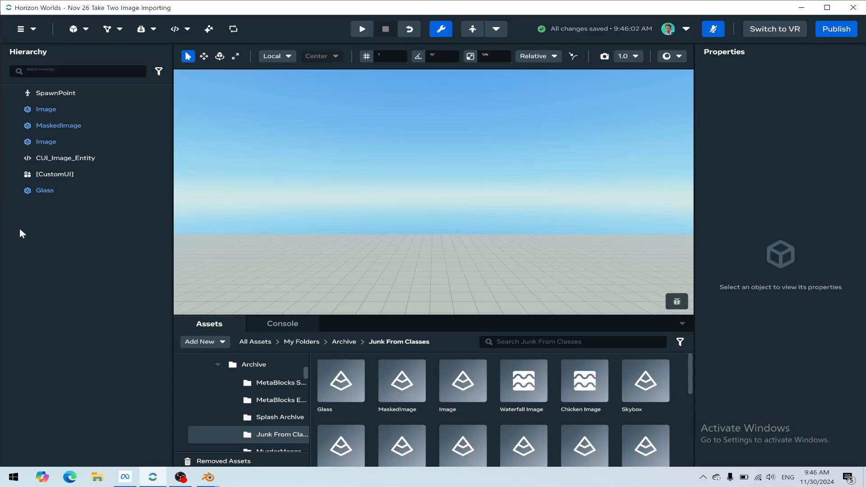
pyautogui.click(78, 193)
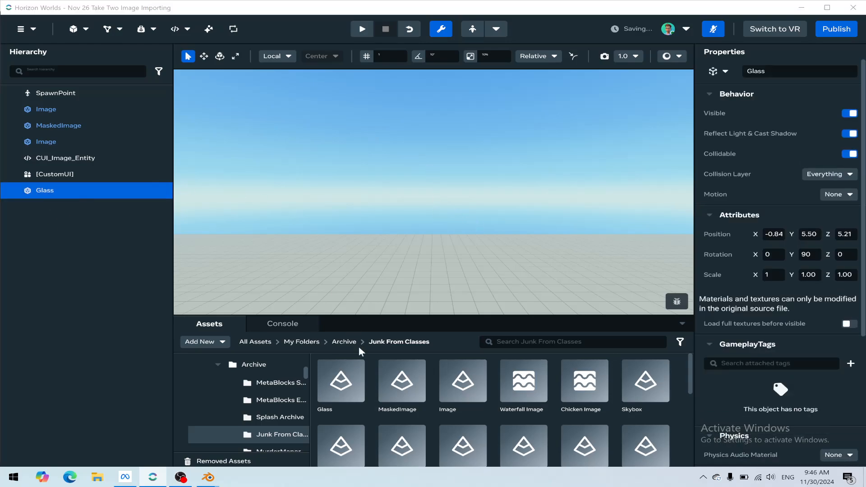
# - Switch back to the Blender texture painting window and create a new 32 px image with the fill color's alpha set to .1
pyautogui.press('super+Tab')
pyautogui.click(208, 477)
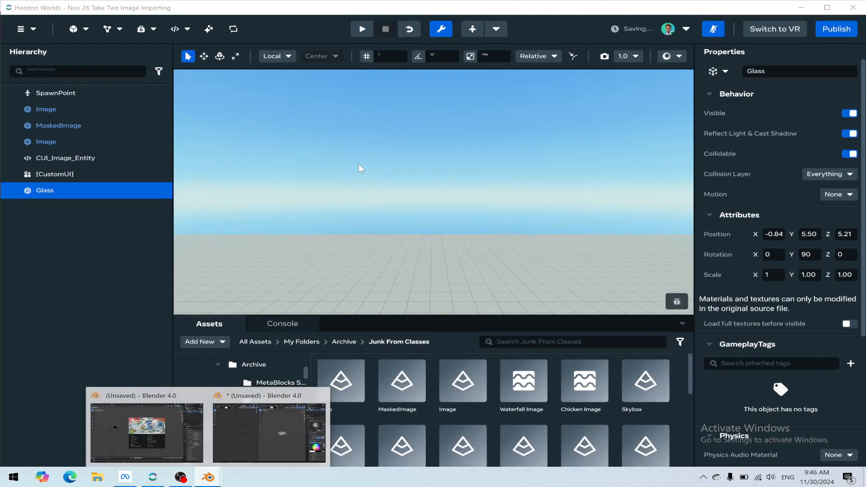
pyautogui.click(236, 432)
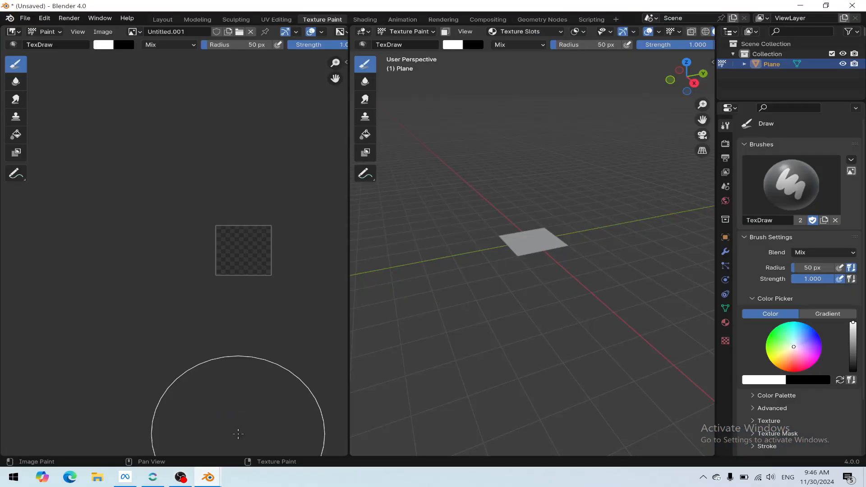
pyautogui.click(102, 32)
pyautogui.click(115, 38)
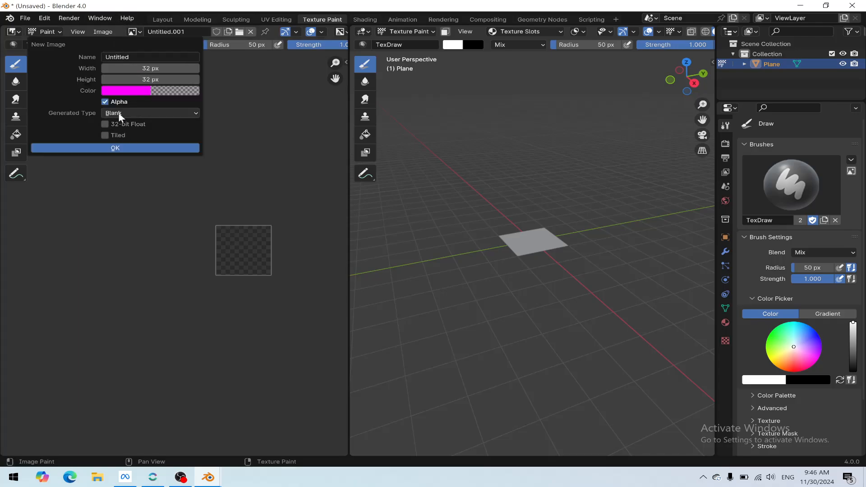
pyautogui.click(121, 90)
pyautogui.click(187, 244)
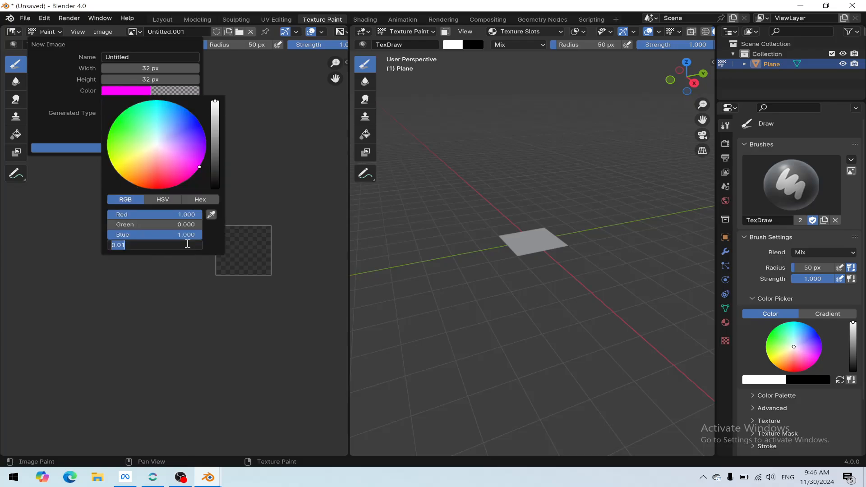
pyautogui.write('.1')
pyautogui.press('Return')
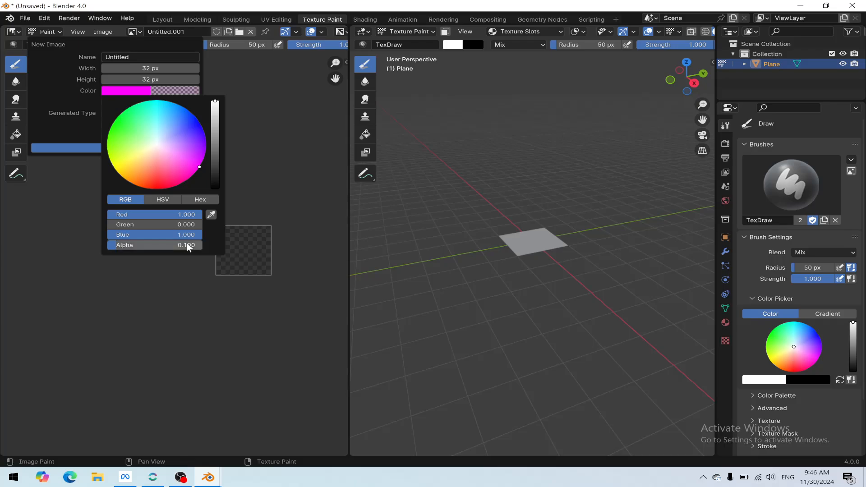
pyautogui.click(81, 147)
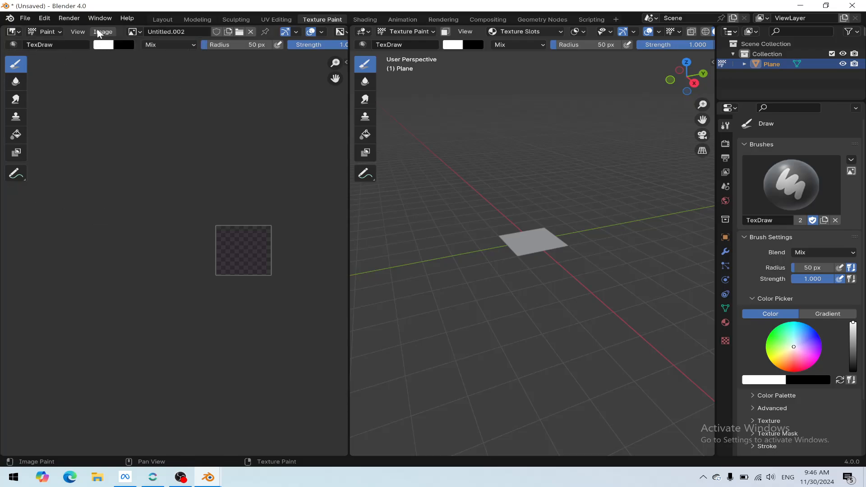
# - Save the new image over the existing Glass_MESA.png in the Glass Window folder
pyautogui.click(97, 31)
pyautogui.click(131, 145)
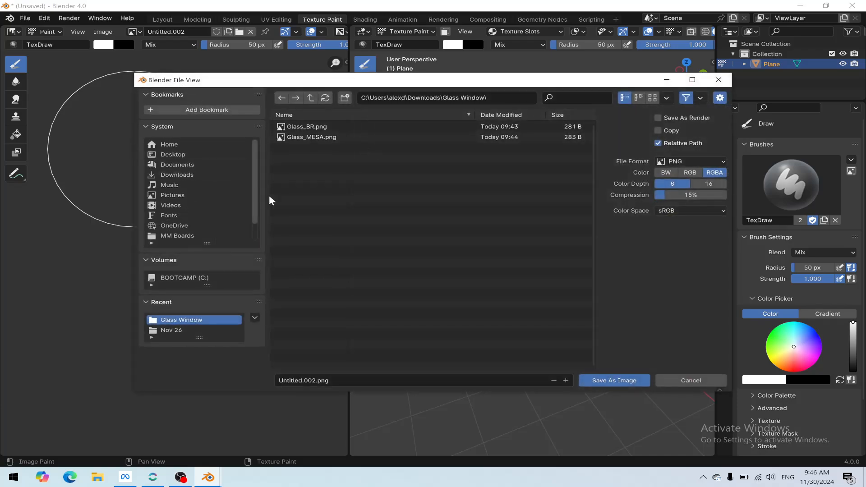
pyautogui.click(312, 138)
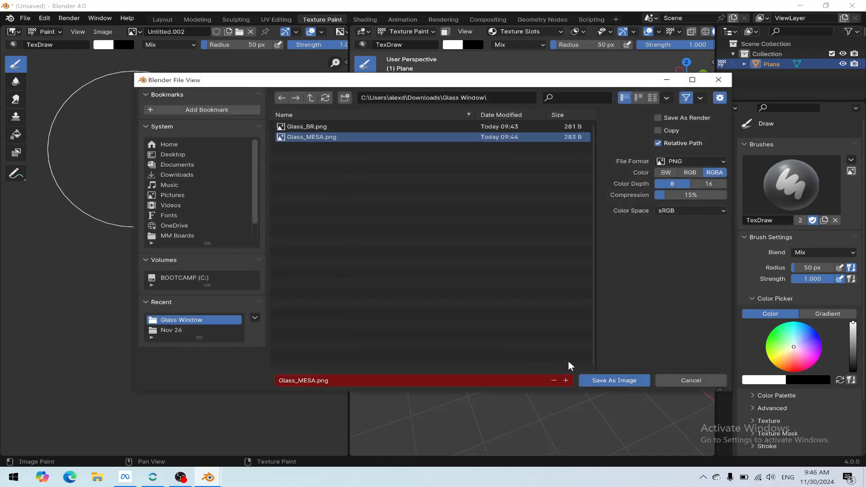
pyautogui.click(608, 379)
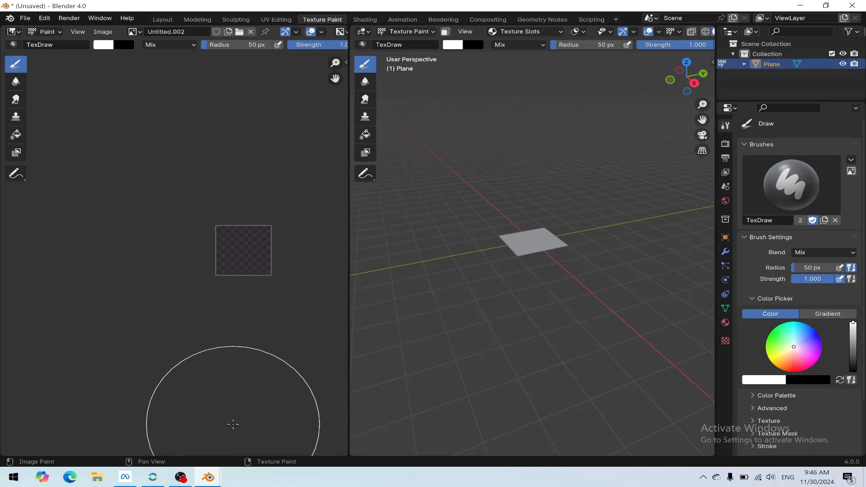
# - Switch to Horizon Worlds and begin a 3D model import with Preserve offset pivots turned off
pyautogui.moveTo(126, 478)
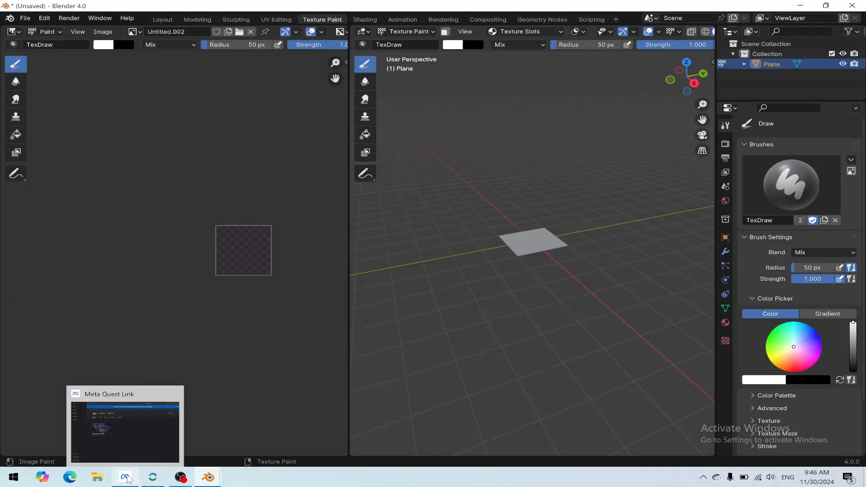
pyautogui.click(152, 477)
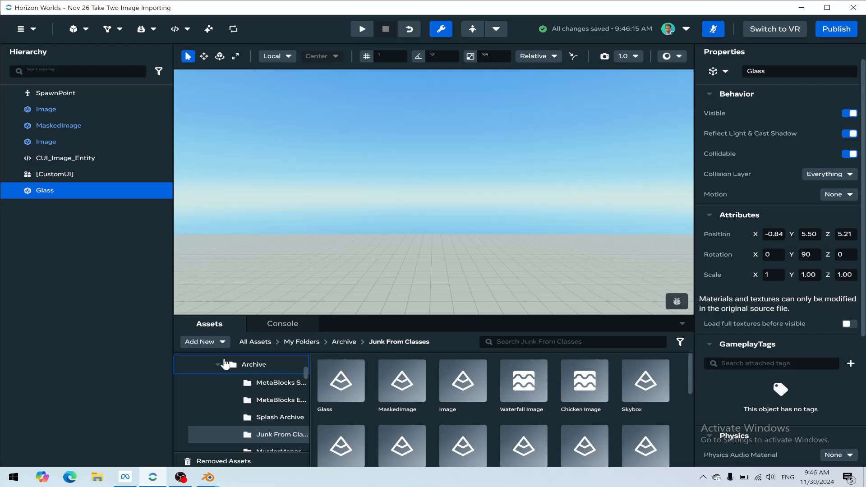
pyautogui.click(205, 341)
pyautogui.click(214, 376)
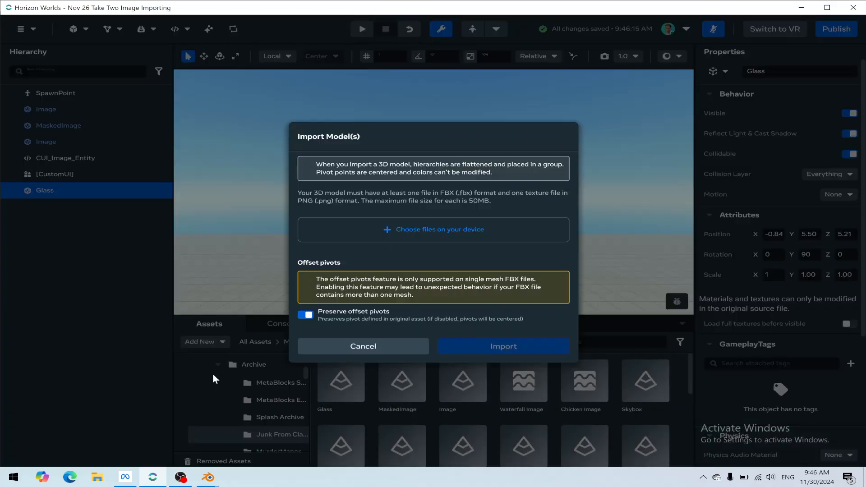
pyautogui.click(318, 317)
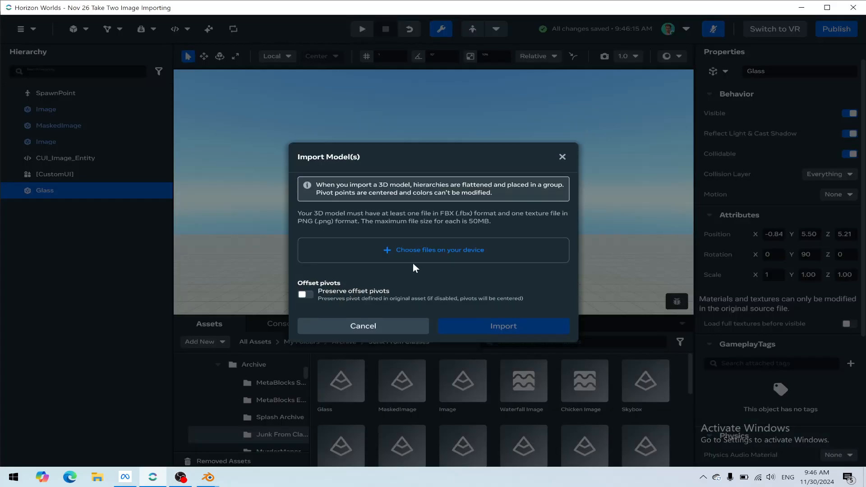
# - Import Glass.fbx, Glass_BR.png and Glass_MESA.png from the Glass Window folder in Downloads
pyautogui.click(440, 249)
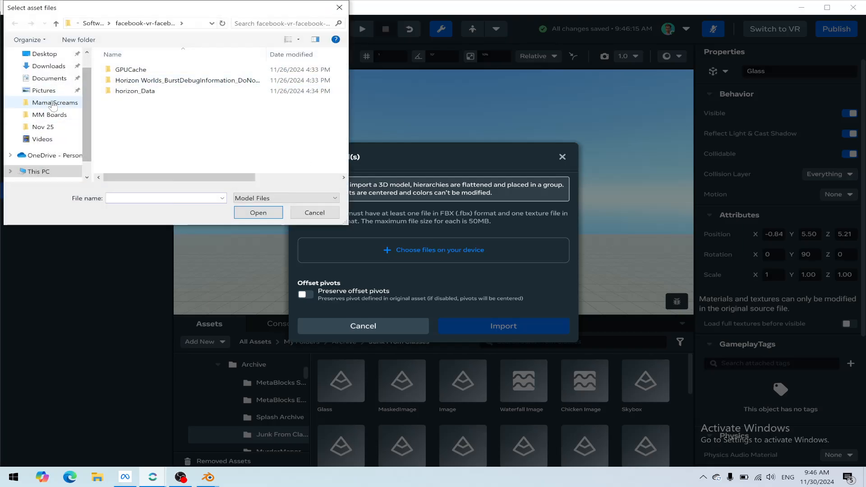
pyautogui.click(50, 78)
pyautogui.click(49, 65)
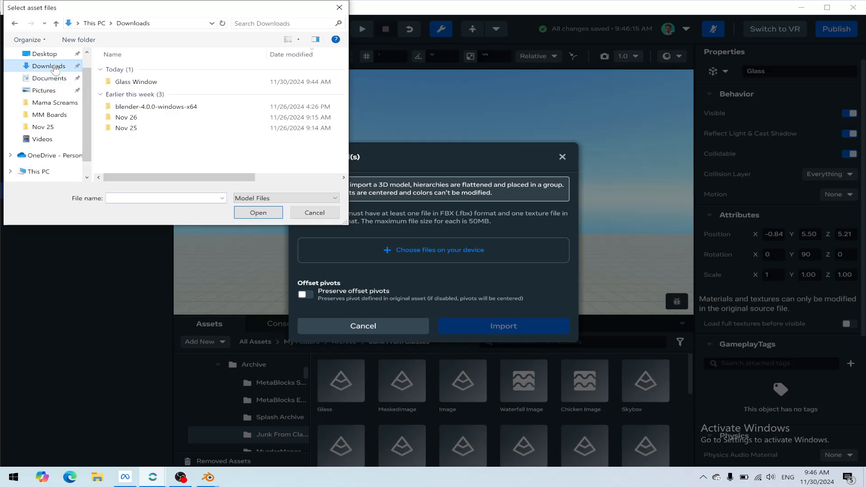
pyautogui.doubleClick(130, 86)
pyautogui.click(133, 90)
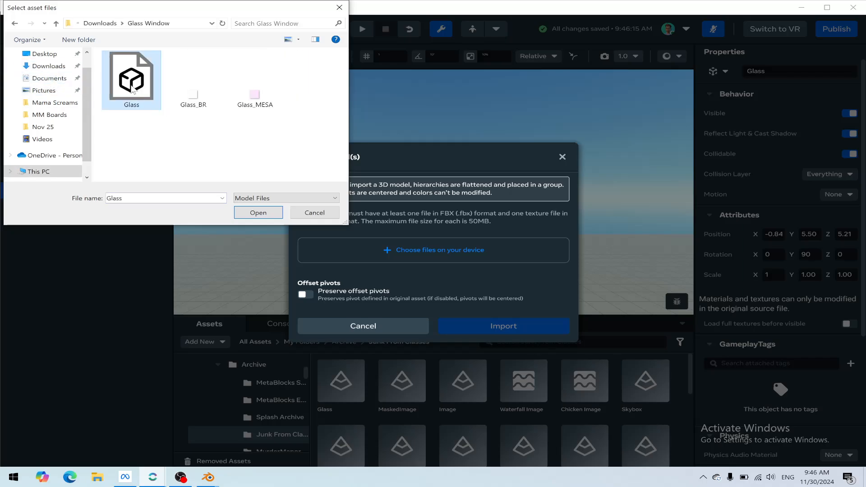
pyautogui.keyDown('shift'); pyautogui.click(255, 102); pyautogui.keyUp('shift')
pyautogui.click(263, 212)
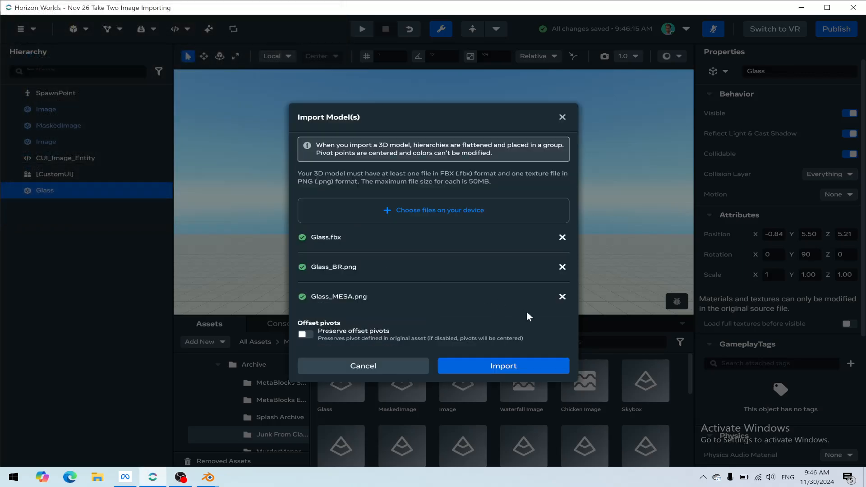
pyautogui.click(509, 366)
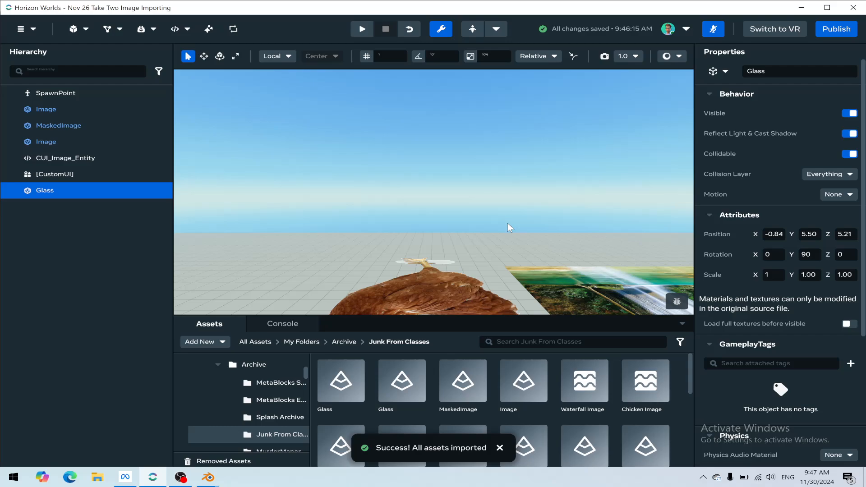
# - Replace the old Glass object with the newly imported Glass asset, placed over the chicken image at about X -0.90, Y 4.76, Z 4.80
pyautogui.moveTo(377, 153); pyautogui.dragTo(502, 246, button='right')
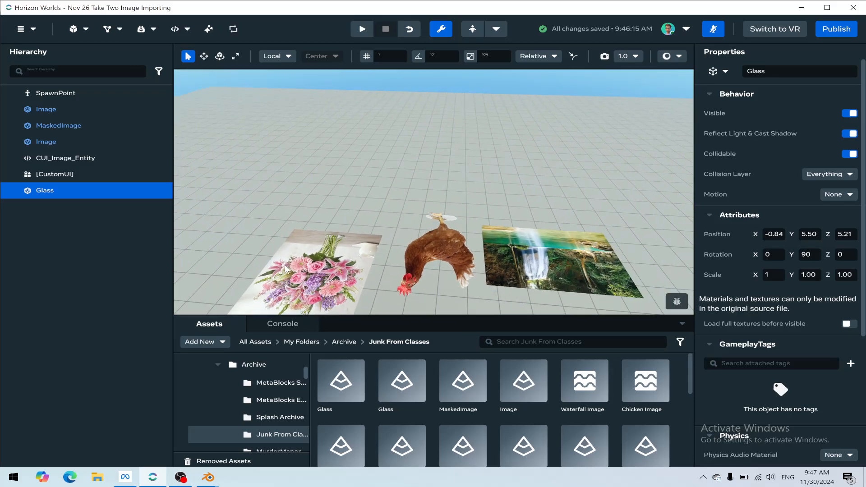
pyautogui.rightClick(128, 196)
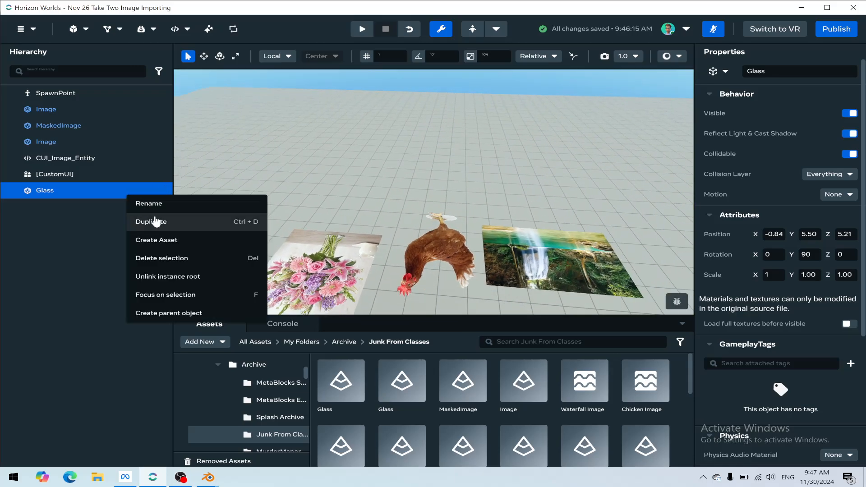
pyautogui.click(158, 259)
pyautogui.moveTo(334, 400); pyautogui.dragTo(445, 258)
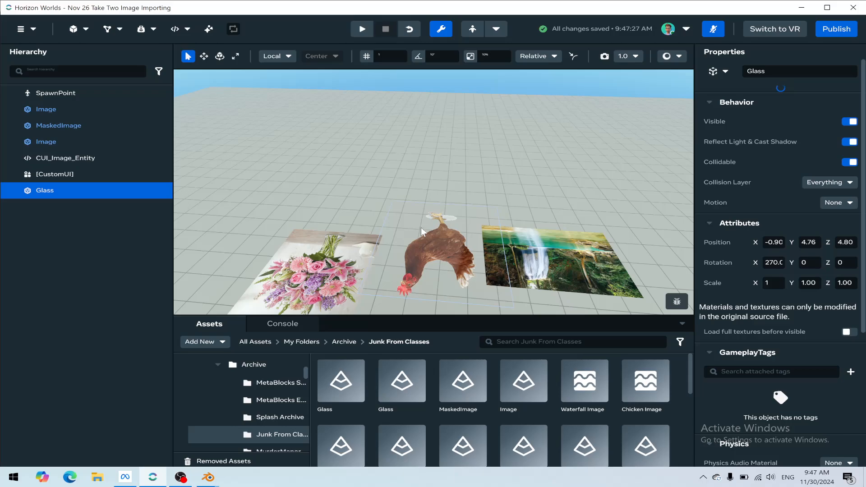
# - Raise the new Glass object above the images to a Y position of about 4.99
pyautogui.moveTo(459, 234); pyautogui.dragTo(420, 251, button='right')
pyautogui.press('w')
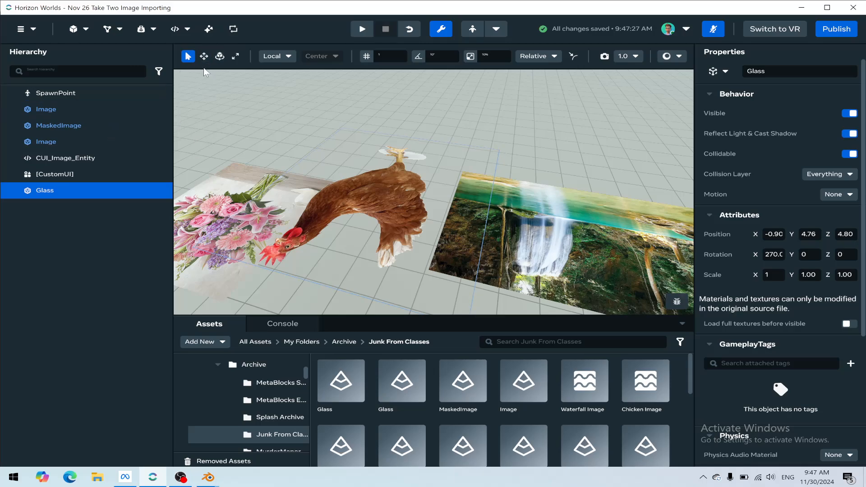
pyautogui.click(204, 56)
pyautogui.moveTo(376, 177); pyautogui.dragTo(367, 156)
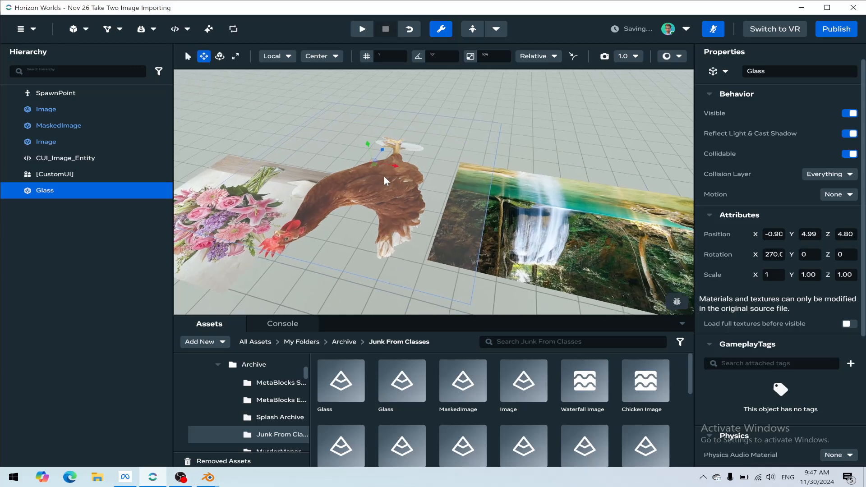
# - Deselect the Glass object and examine its transparency over the chicken and waterfall images from several angles
pyautogui.moveTo(384, 180); pyautogui.dragTo(422, 192, button='right')
pyautogui.click(568, 315)
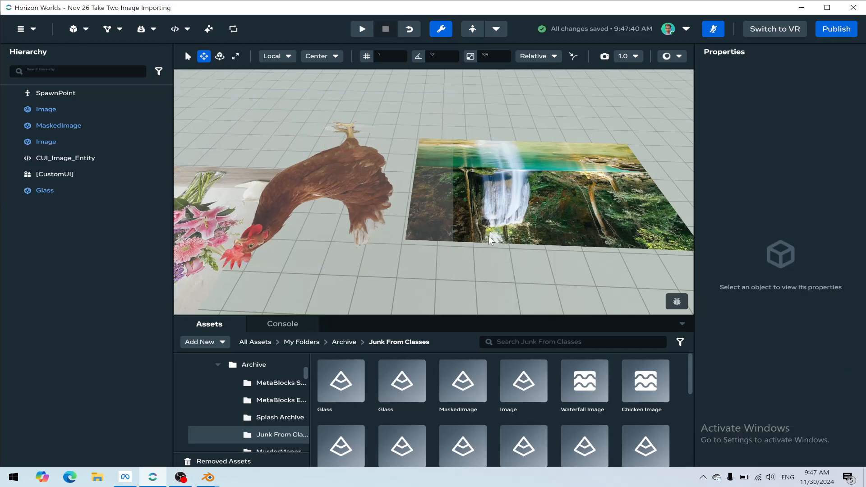
pyautogui.scroll(5, 493, 244)
pyautogui.scroll(-6, 477, 252)
pyautogui.keyDown('alt'); pyautogui.moveTo(482, 249); pyautogui.dragTo(654, 245); pyautogui.keyUp('alt')
pyautogui.moveTo(653, 245); pyautogui.dragTo(642, 228, button='right')
pyautogui.moveTo(566, 240); pyautogui.dragTo(834, 229, button='right')
pyautogui.moveTo(719, 227); pyautogui.dragTo(861, 229, button='right')
pyautogui.moveTo(332, 117); pyautogui.dragTo(141, 182, button='right')
pyautogui.press('a')
pyautogui.press('d')
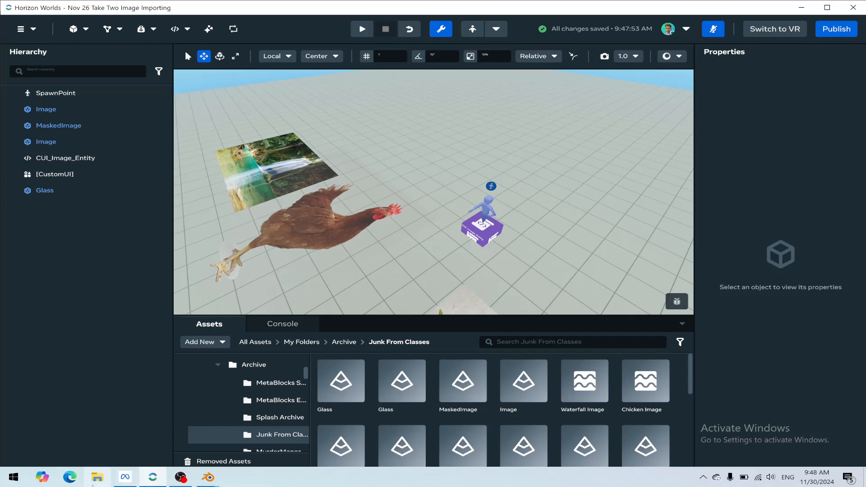
pyautogui.moveTo(142, 481)
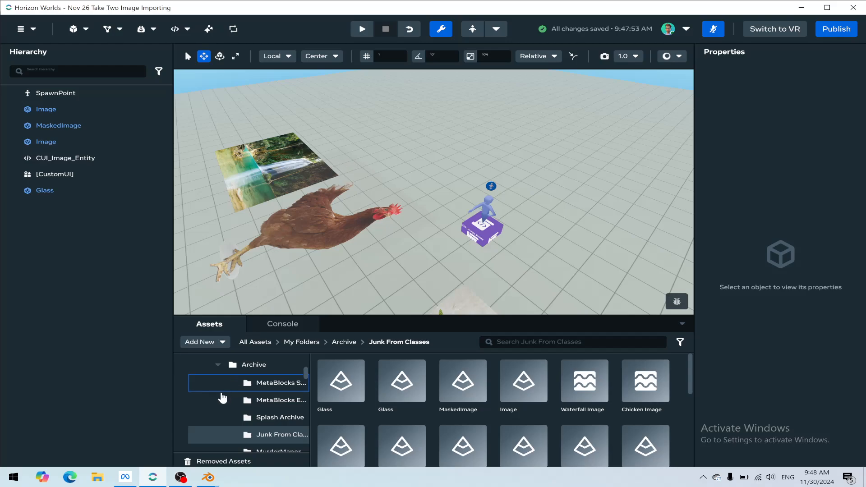
pyautogui.click(182, 478)
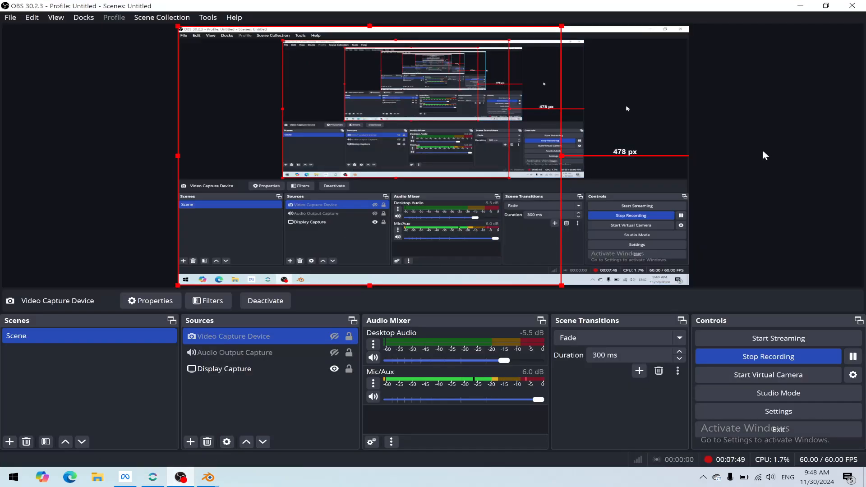